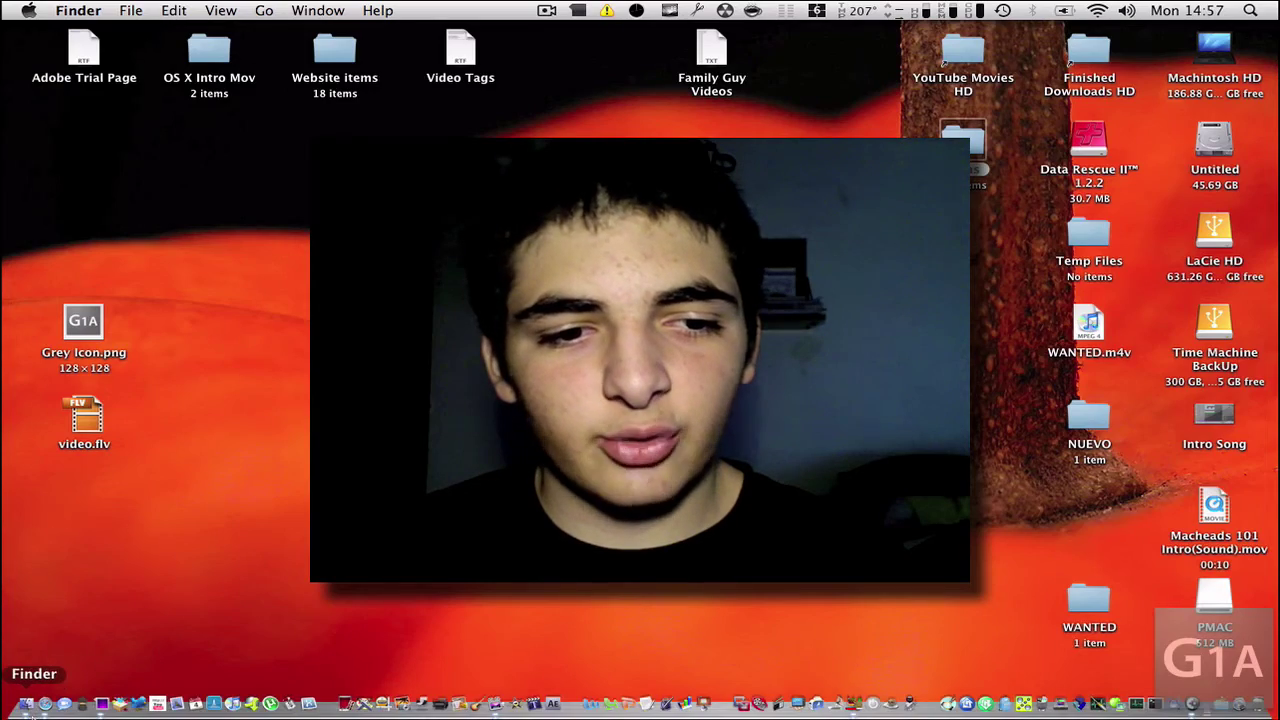
Open a Finder window and browse into the Adobe Photoshop CS4 folder in Applications
{"action": "left_click", "coordinate": [35, 713]}
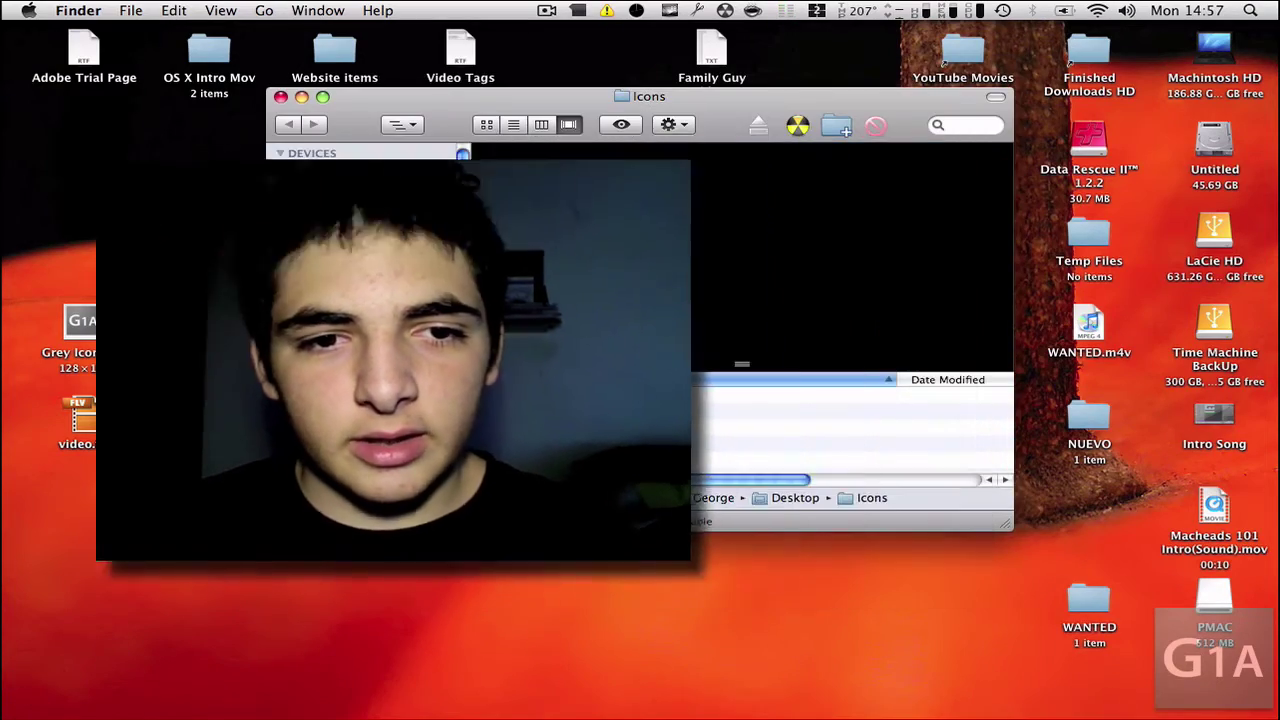
{"action": "left_click", "coordinate": [320, 425]}
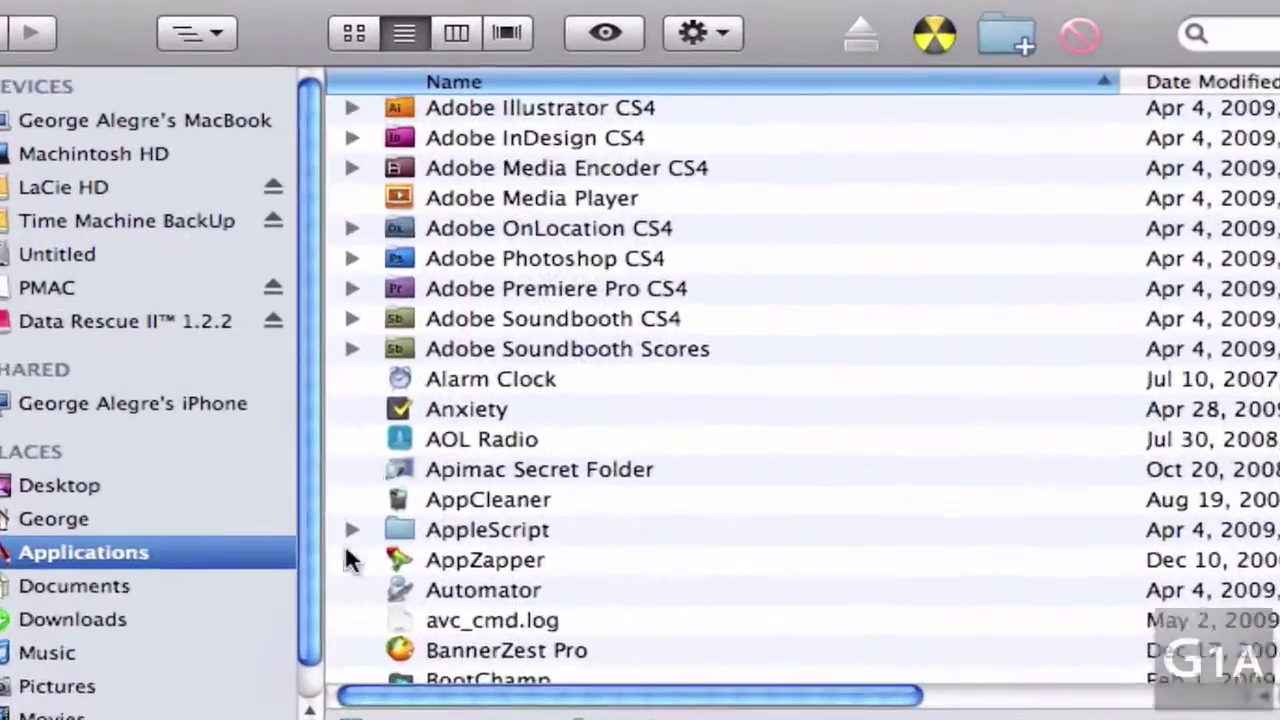
{"action": "scroll", "coordinate": [486, 423], "scroll_direction": "up", "scroll_amount": 5}
{"action": "scroll", "coordinate": [486, 397], "scroll_direction": "down", "scroll_amount": 2}
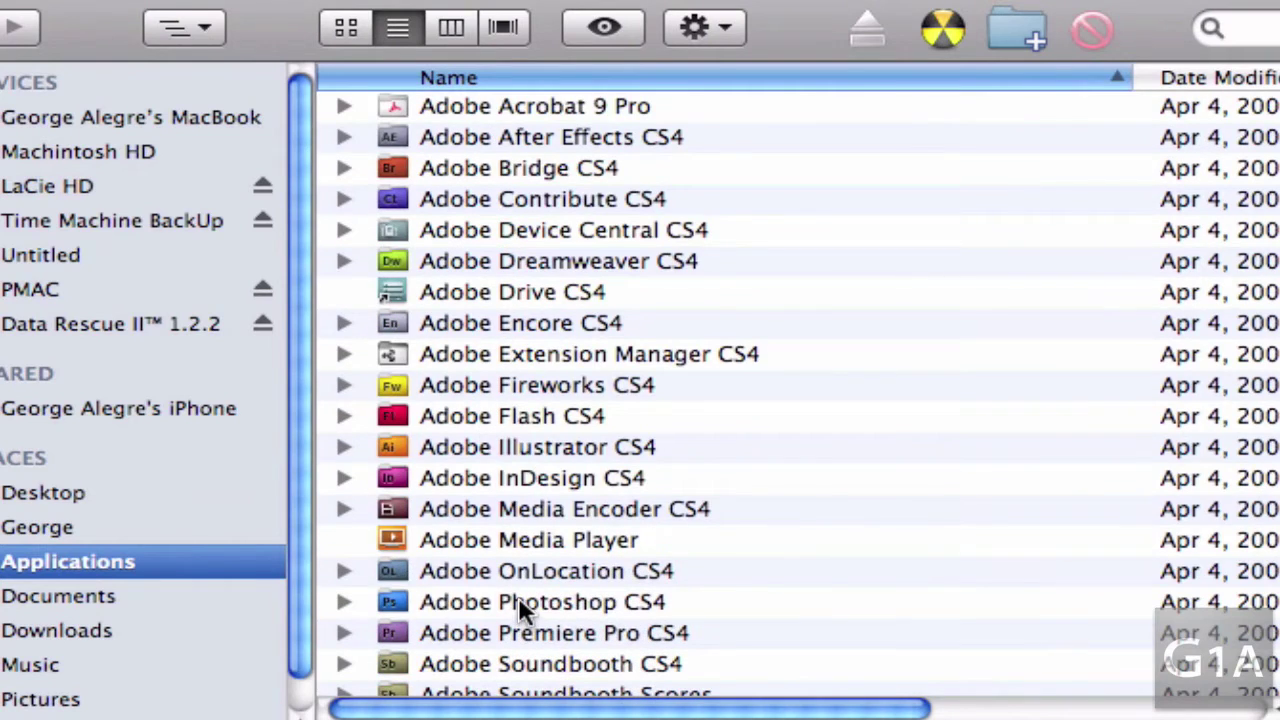
{"action": "double_click", "coordinate": [518, 601]}
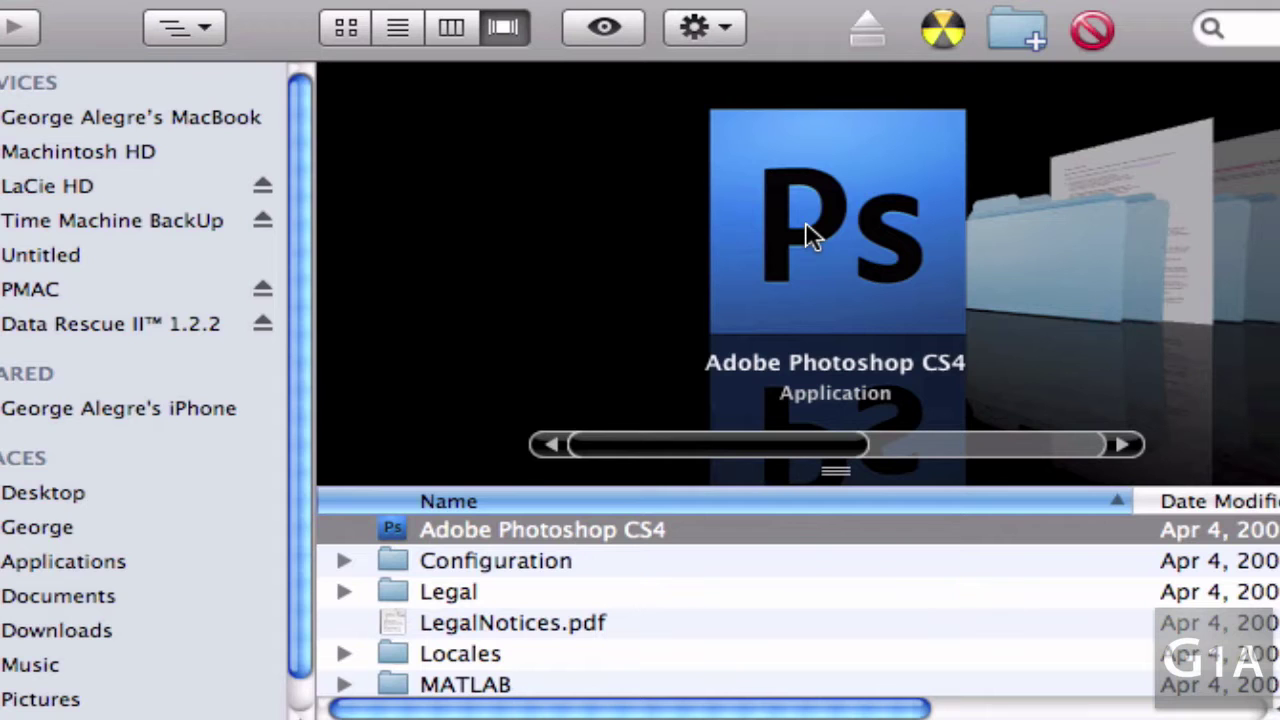
Return to Applications and open the Adobe Device Central CS4 folder
{"action": "key", "text": "super+shift+a"}
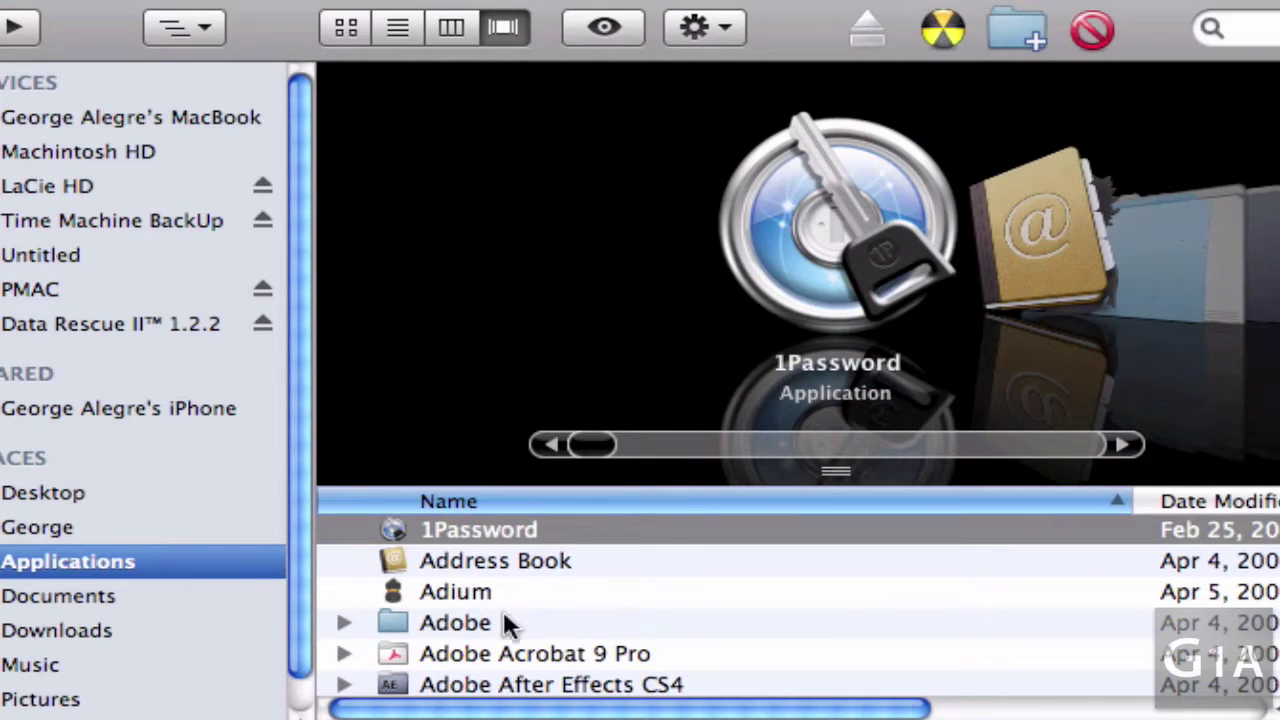
{"action": "scroll", "coordinate": [547, 596], "scroll_direction": "down", "scroll_amount": 5}
{"action": "left_click", "coordinate": [547, 560]}
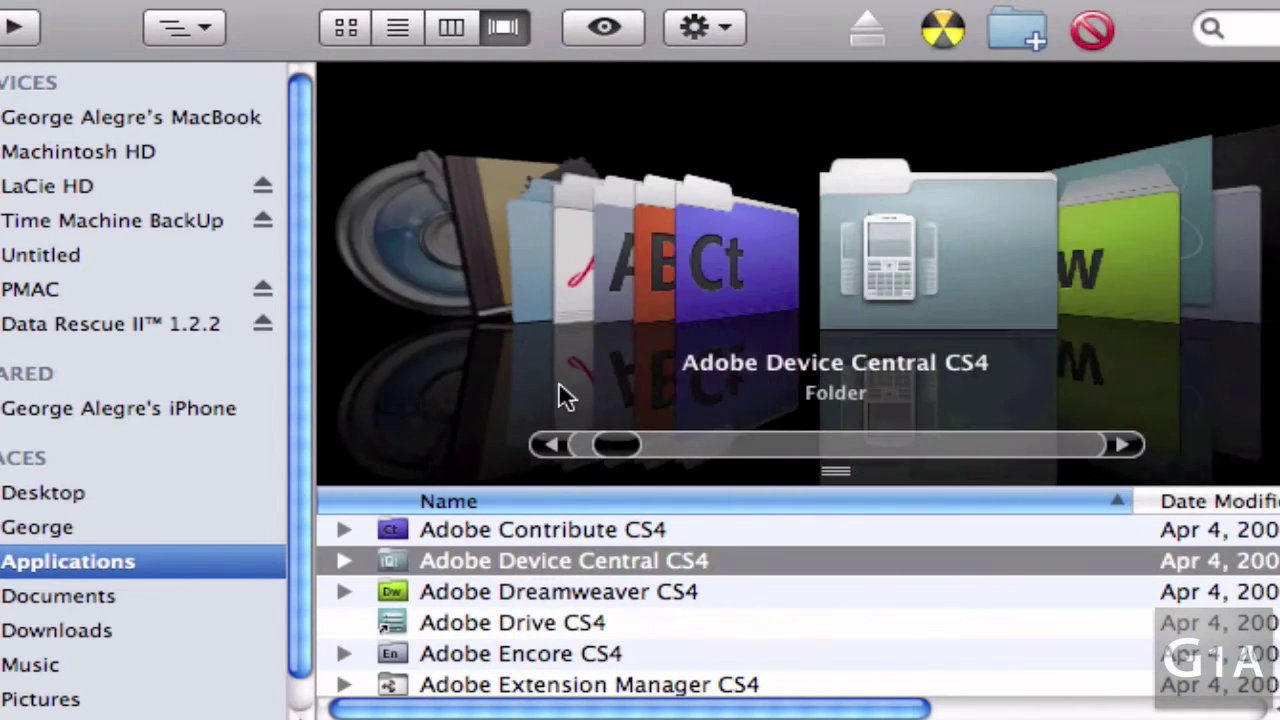
{"action": "key", "text": "super+Down"}
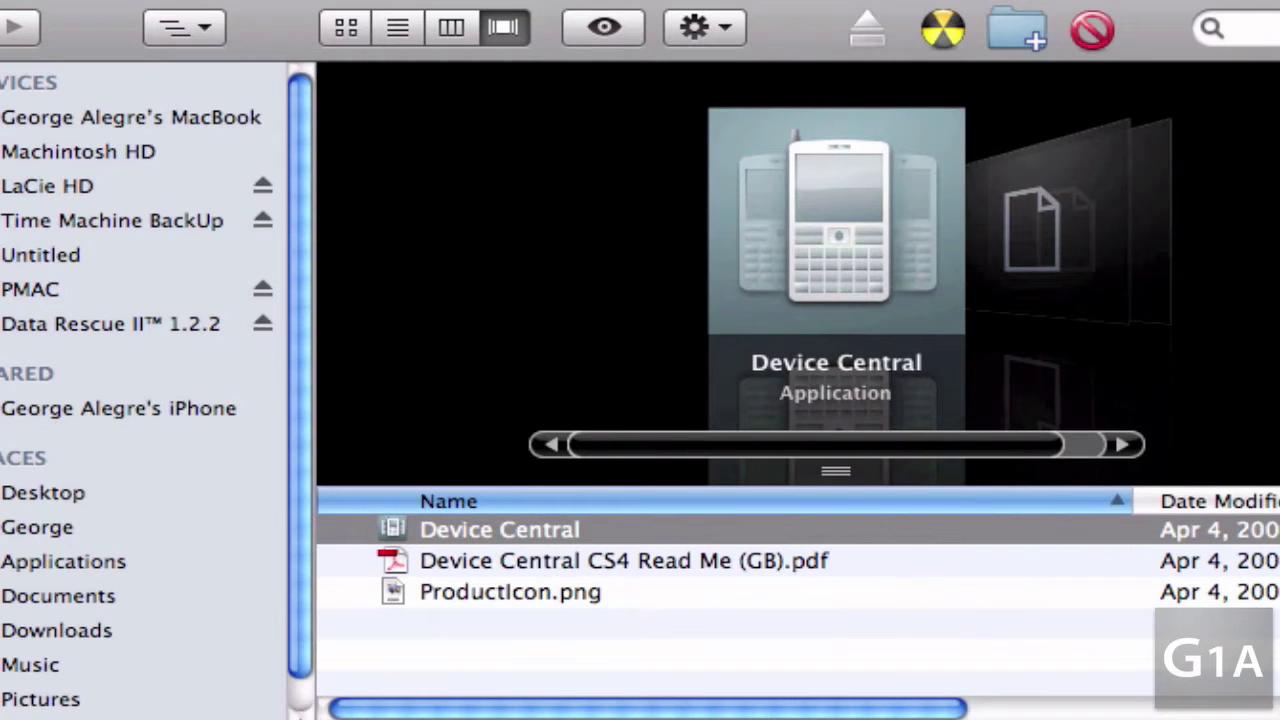
Open the Adobe After Effects CS4 folder and quickly preview Grey Icon.png
{"action": "key", "text": "super+shift+a"}
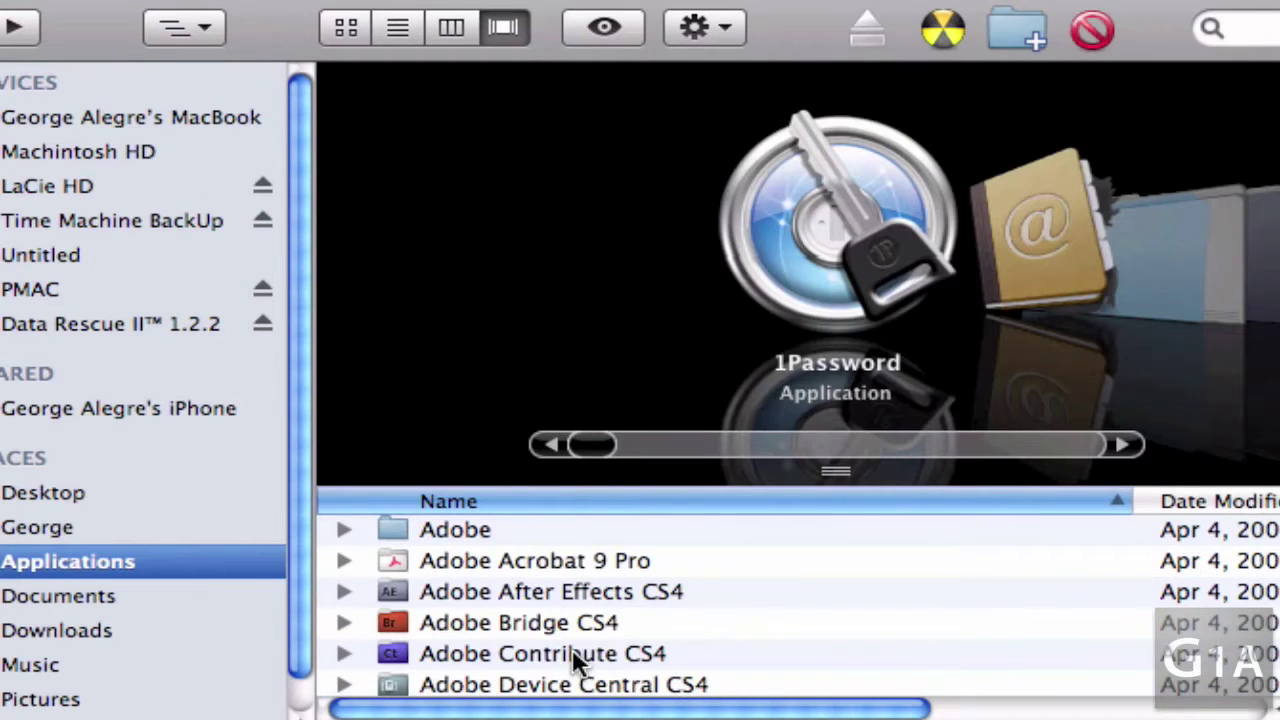
{"action": "left_click", "coordinate": [572, 591]}
{"action": "key", "text": "super+Down"}
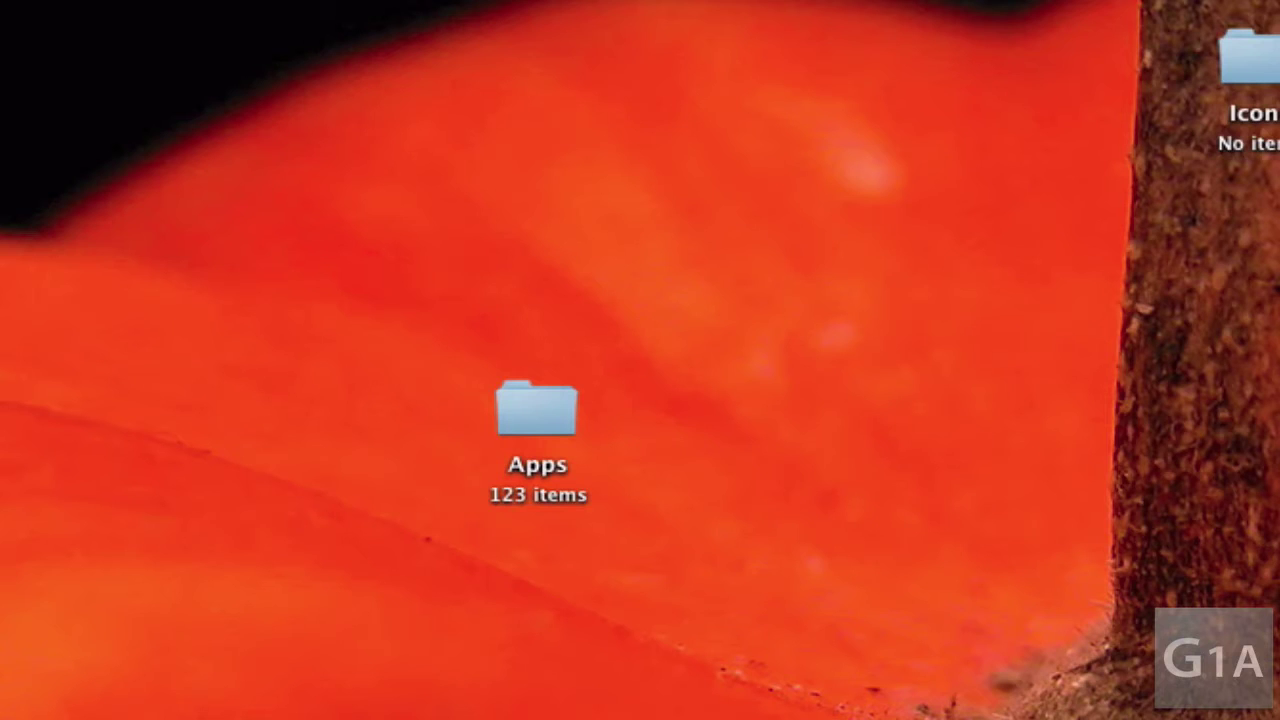
{"action": "key", "text": "space"}
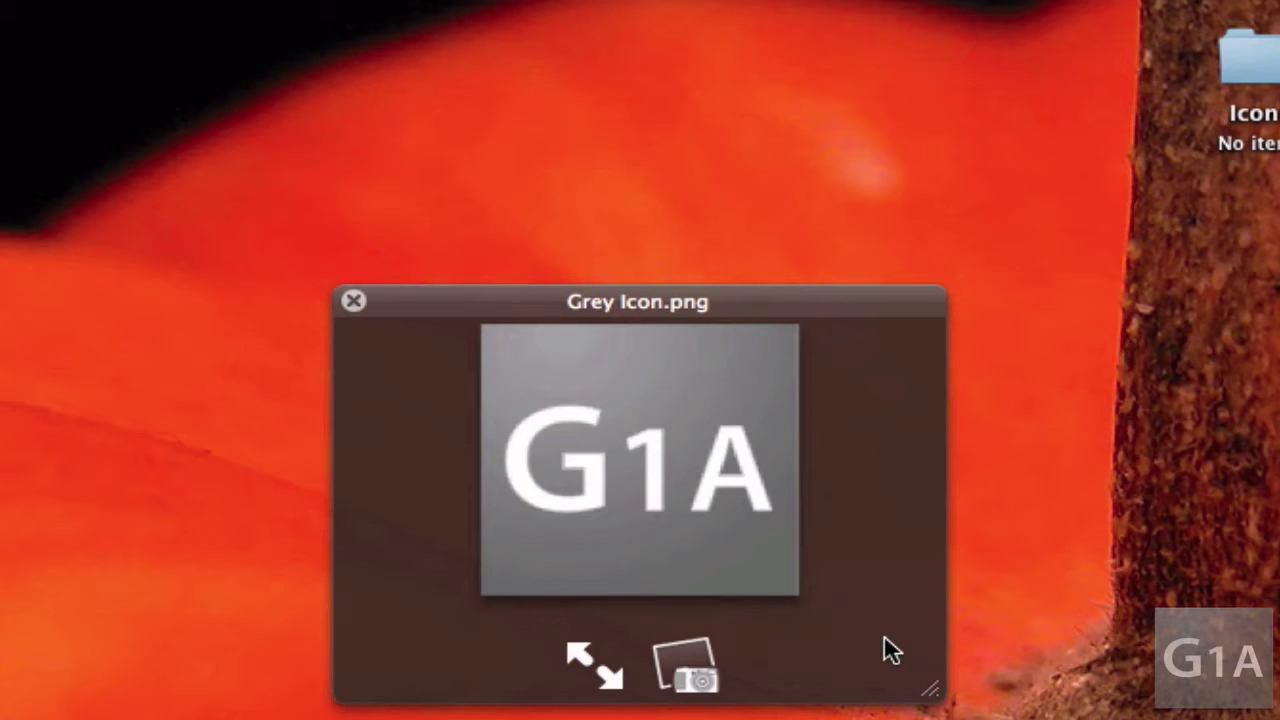
{"action": "left_click_drag", "start_coordinate": [436, 294], "coordinate": [258, 250]}
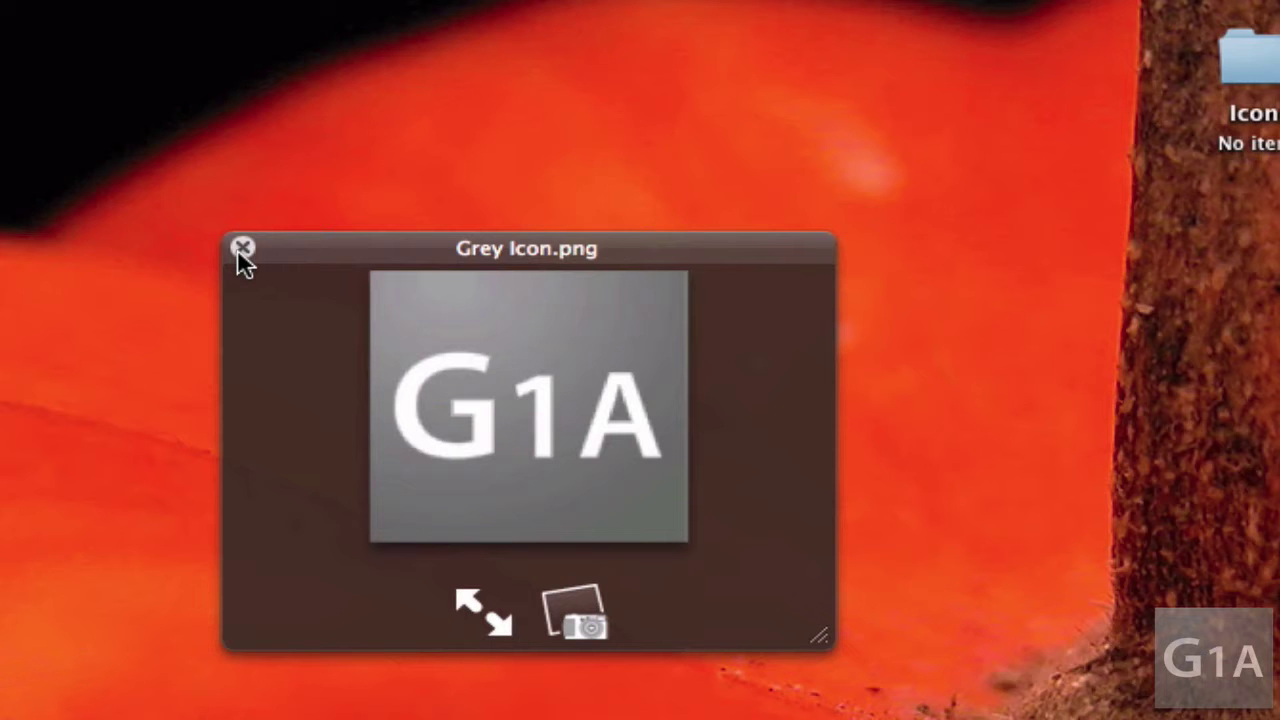
{"action": "left_click", "coordinate": [241, 248]}
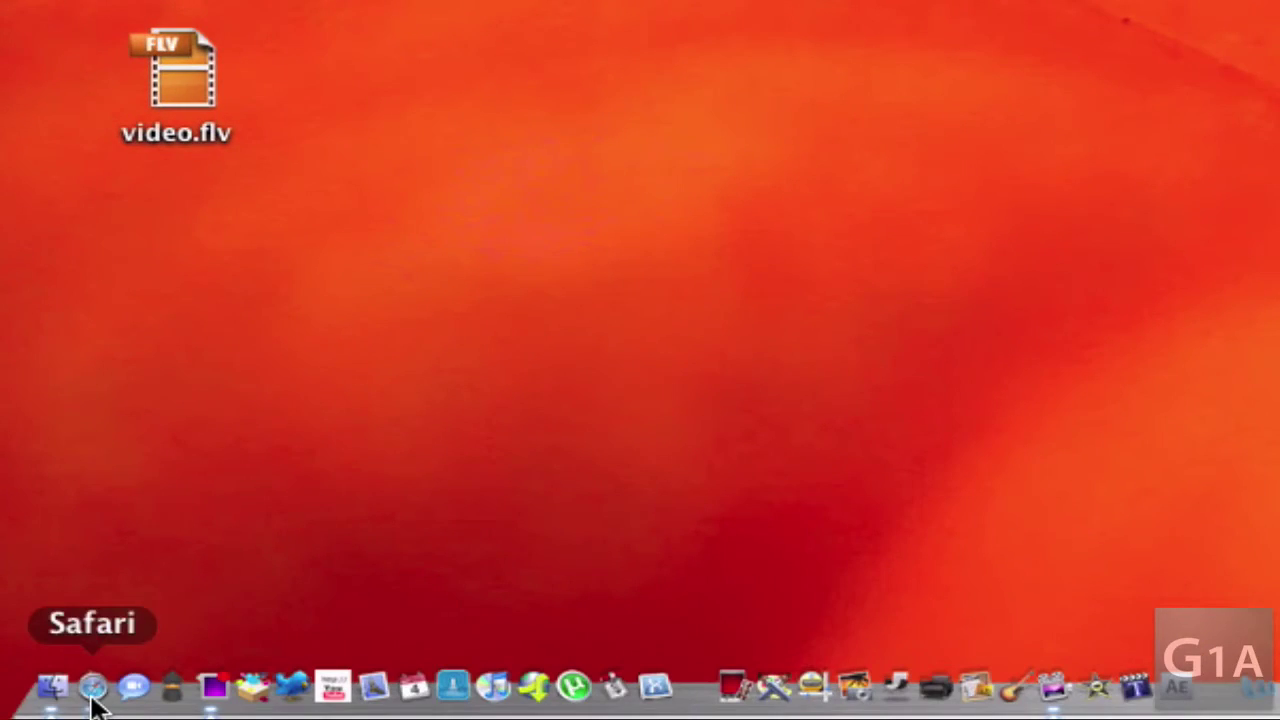
Launch Safari and load the pasted Adobe AIR Marketplace link for Icon Generator
{"action": "left_click", "coordinate": [93, 687]}
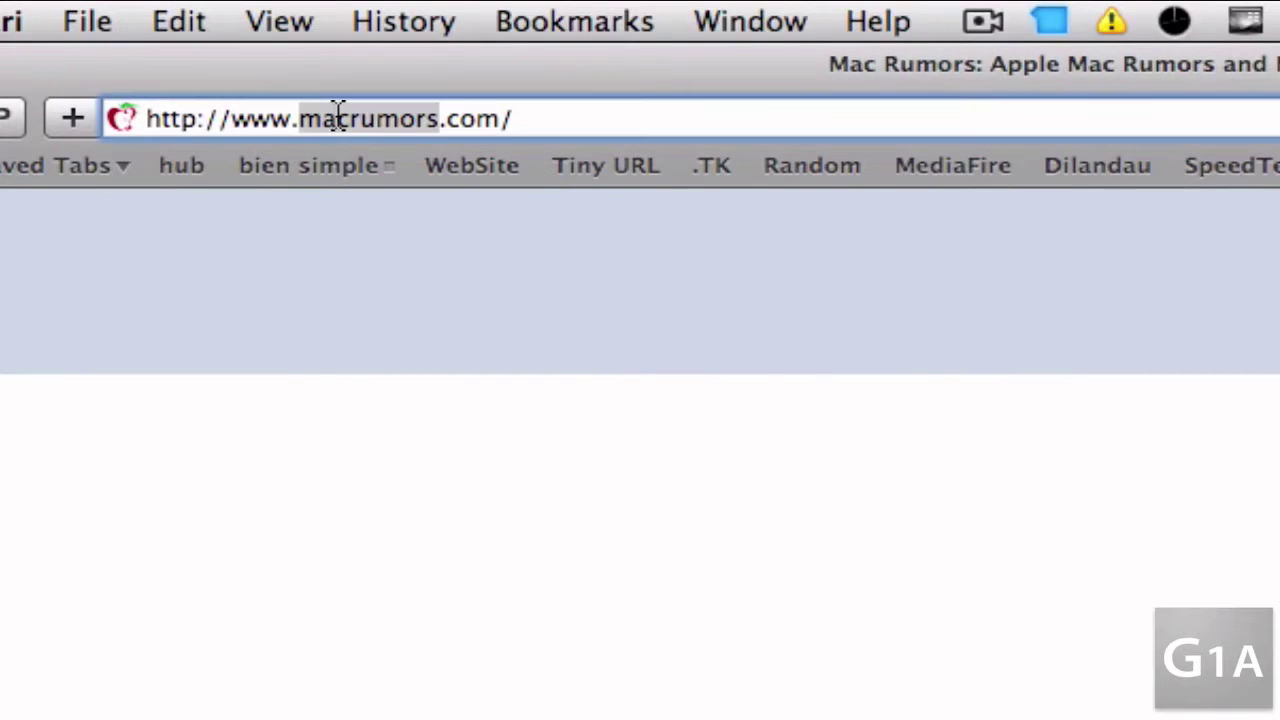
{"action": "triple_click", "coordinate": [338, 116]}
{"action": "key", "text": "super+v"}
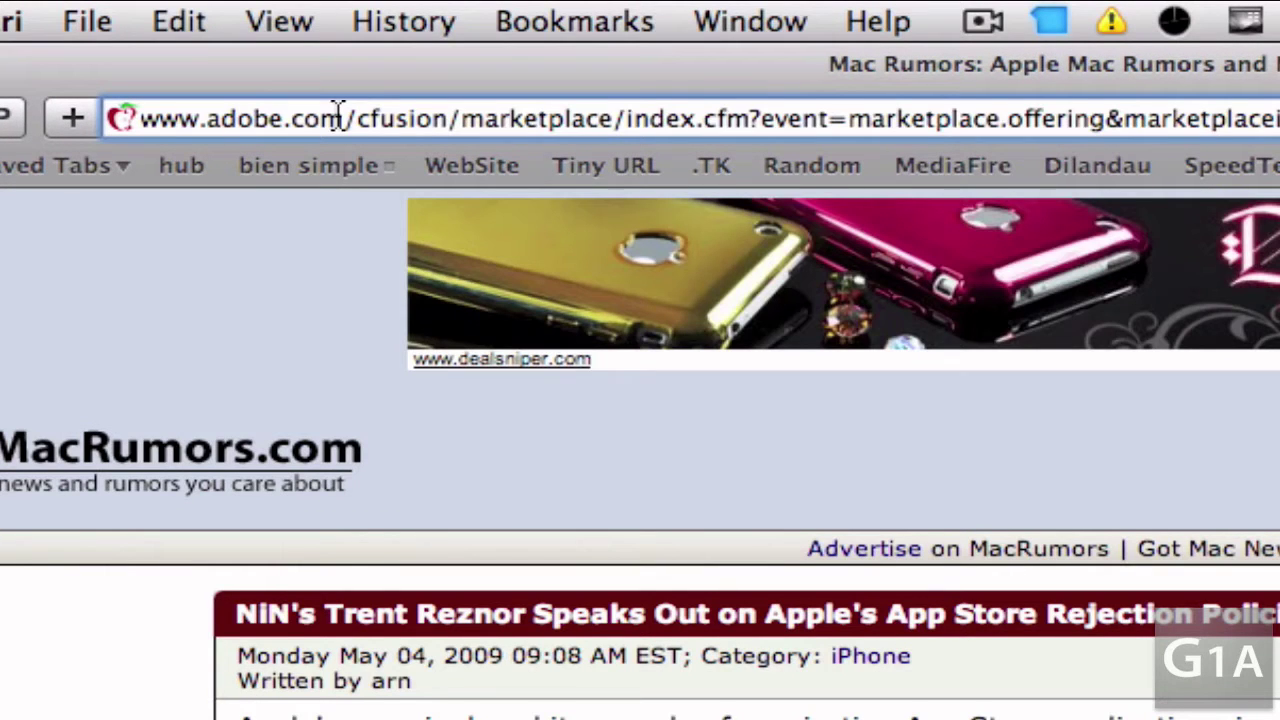
{"action": "key", "text": "Return"}
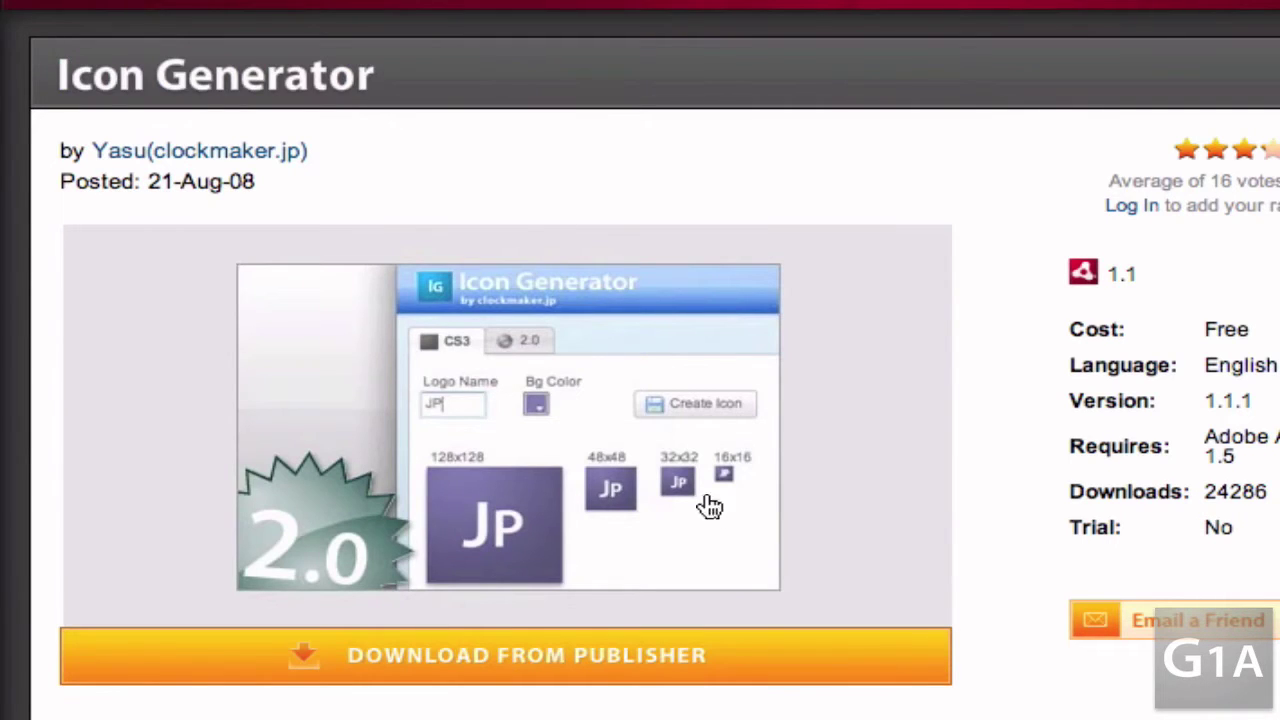
Start the Icon Generator download from the publisher, then cancel the installer
{"action": "scroll", "coordinate": [709, 507], "scroll_direction": "down", "scroll_amount": 1}
{"action": "scroll", "coordinate": [1074, 474], "scroll_direction": "down", "scroll_amount": 3}
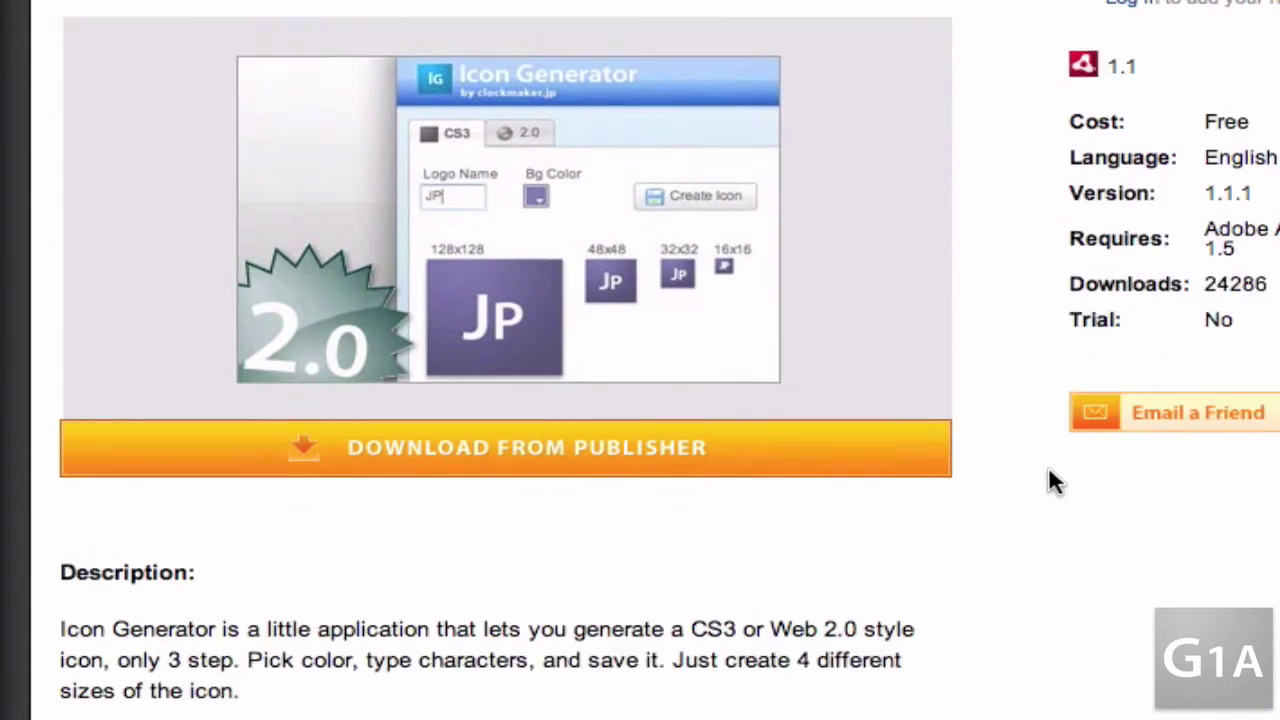
{"action": "scroll", "coordinate": [1048, 482], "scroll_direction": "down", "scroll_amount": 1}
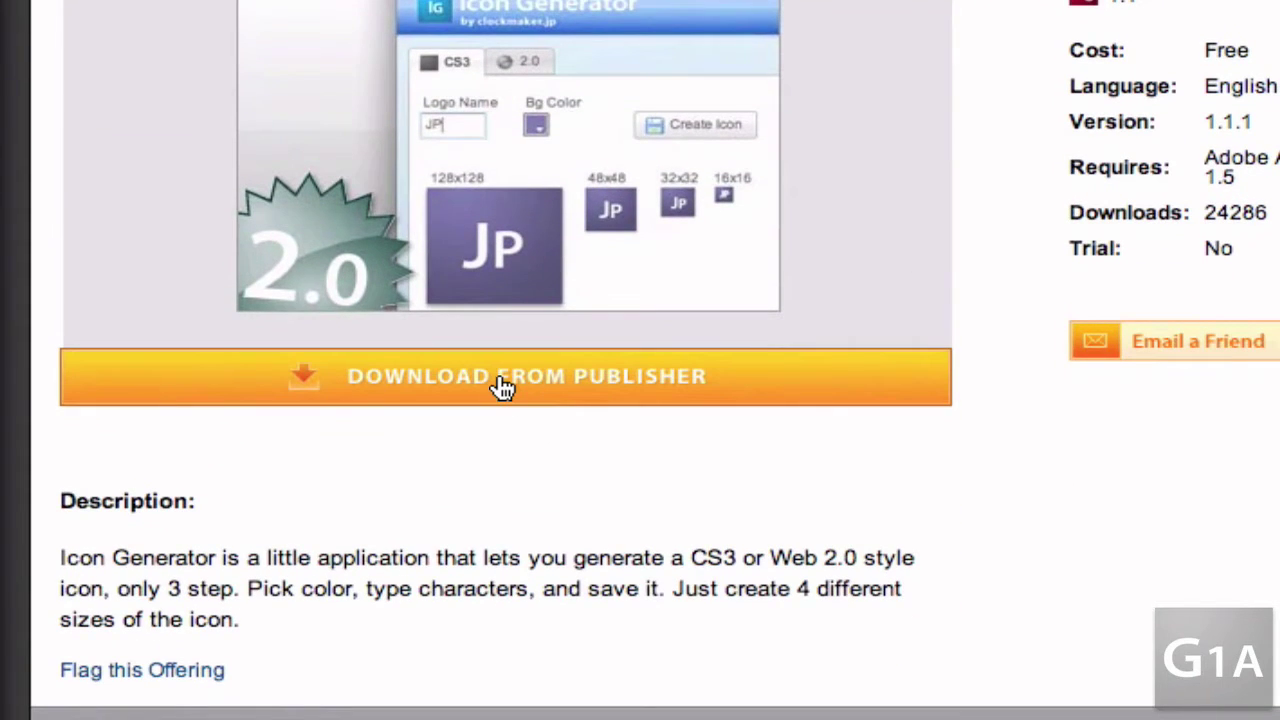
{"action": "left_click", "coordinate": [500, 385]}
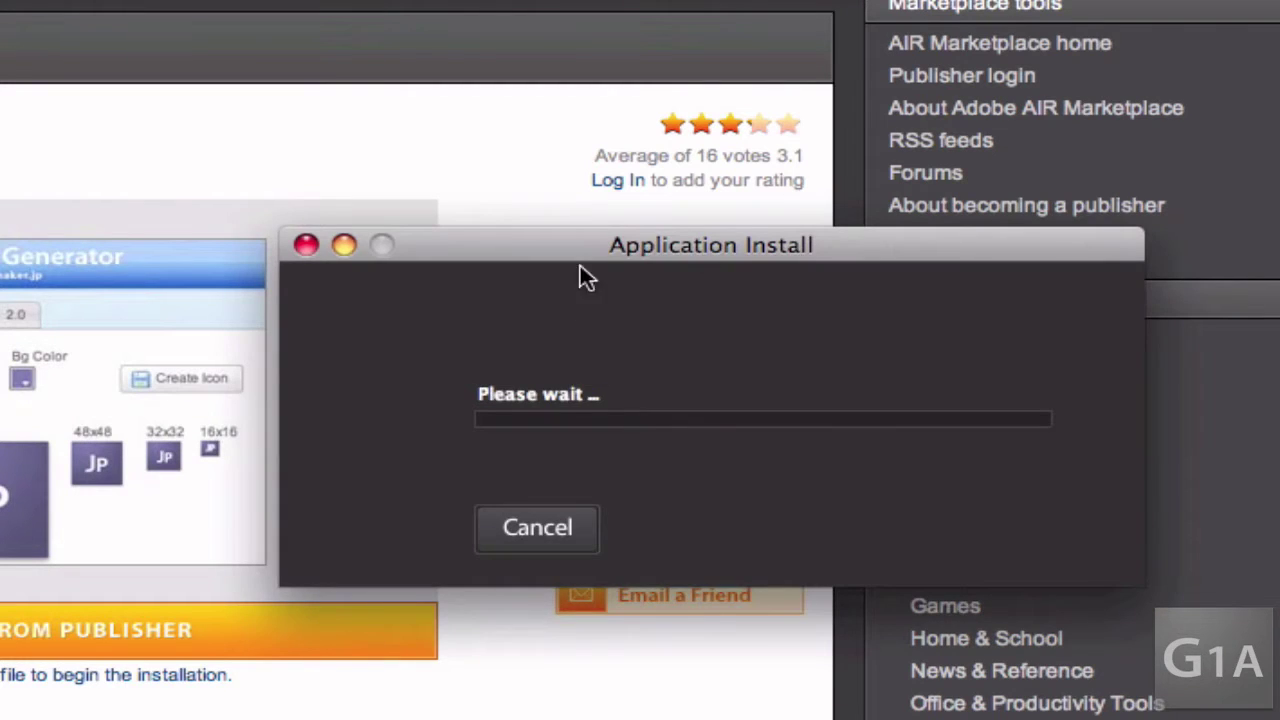
{"action": "left_click_drag", "start_coordinate": [587, 244], "coordinate": [457, 54]}
{"action": "left_click", "coordinate": [403, 341]}
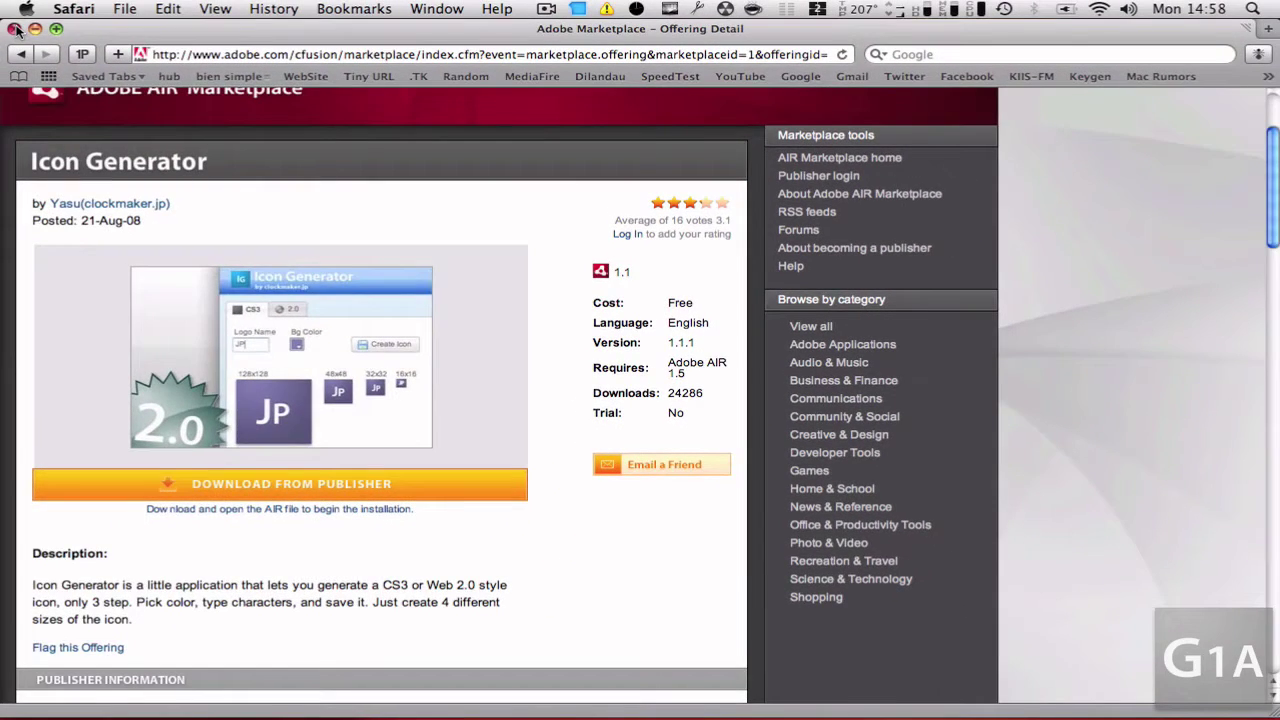
Close Safari and launch Clockmaker Icon Generator from the Applications stack
{"action": "left_click", "coordinate": [15, 29]}
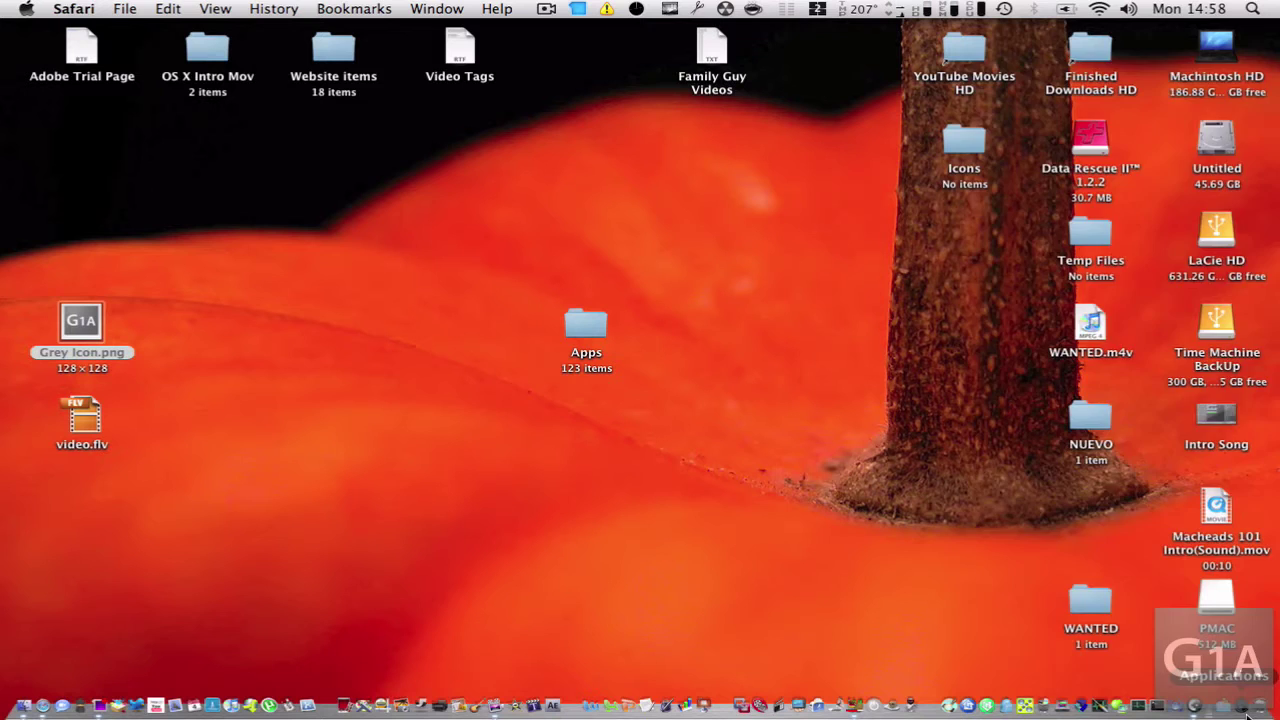
{"action": "left_click", "coordinate": [1247, 712]}
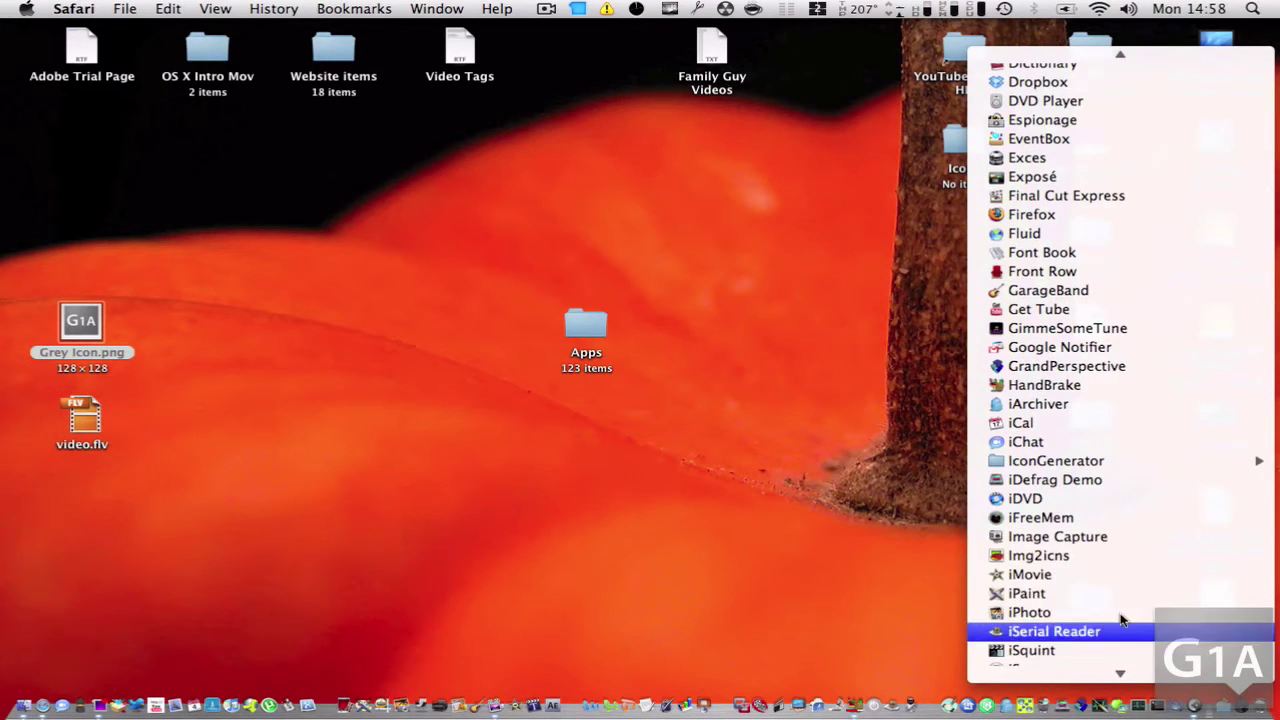
{"action": "mouse_move", "coordinate": [1038, 466]}
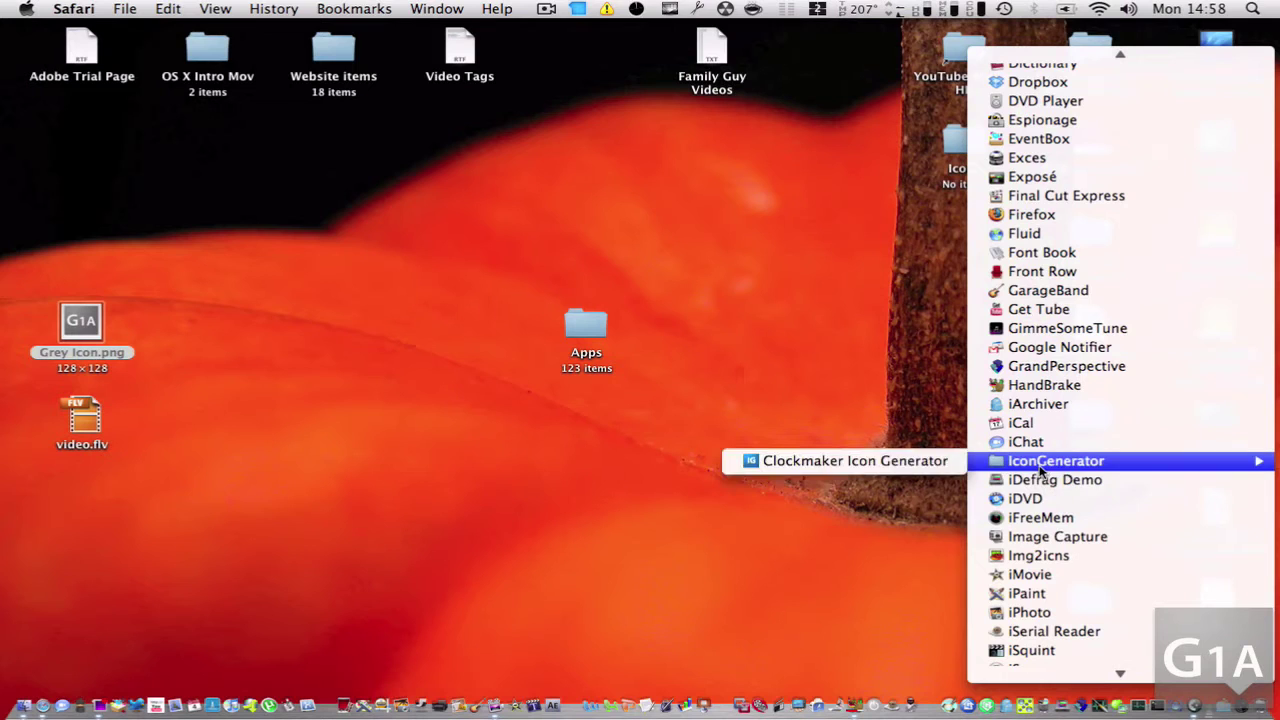
{"action": "left_click", "coordinate": [946, 468]}
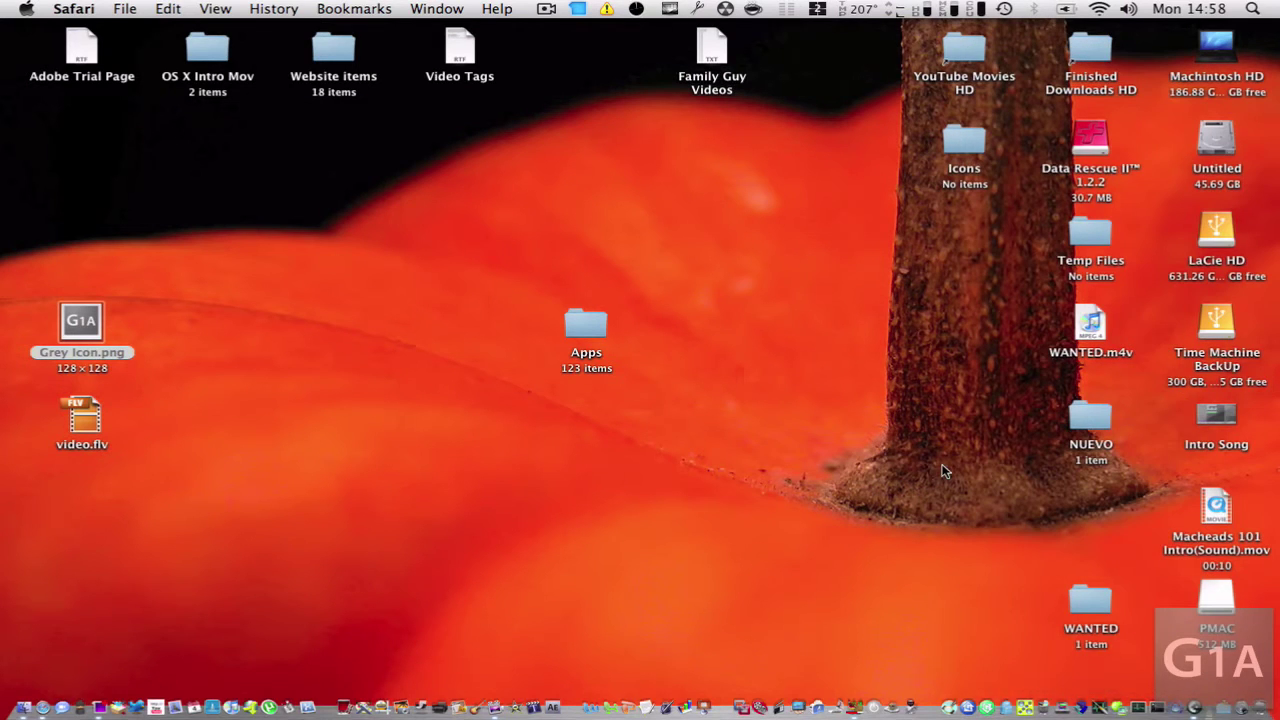
{"action": "mouse_move", "coordinate": [1197, 708]}
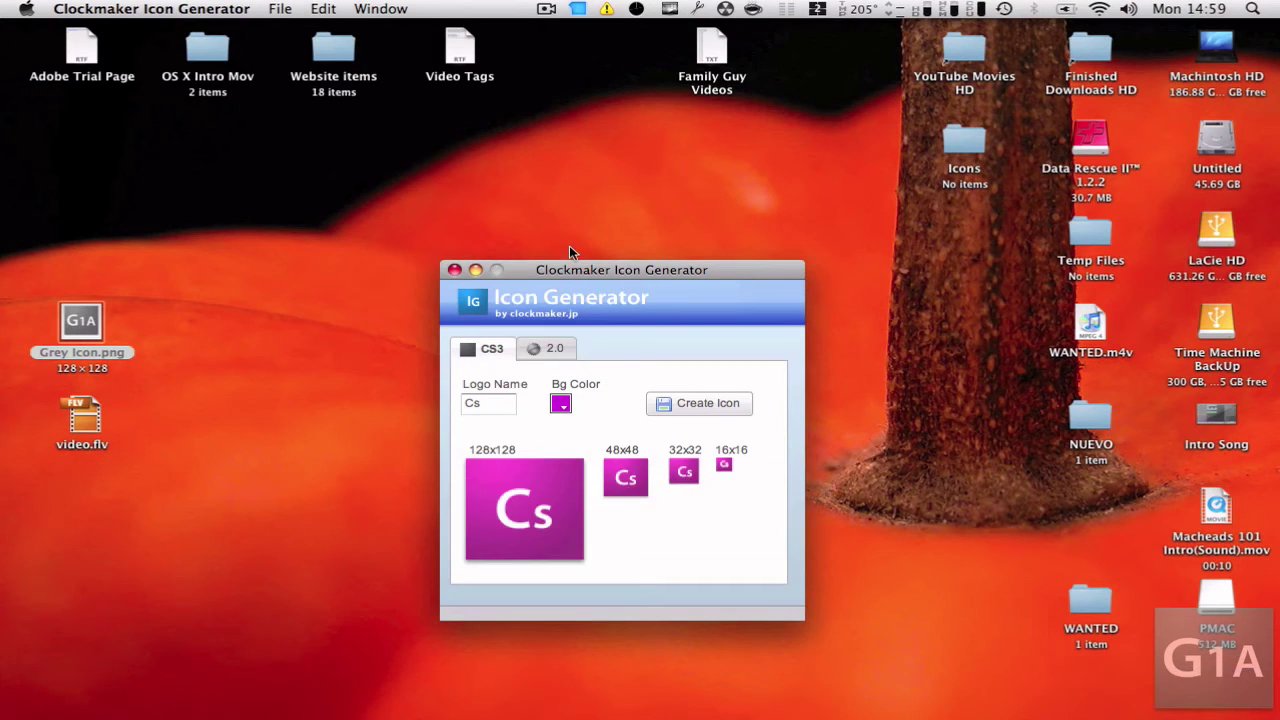
Replace the Cs logo name with G1A
{"action": "left_click_drag", "start_coordinate": [604, 275], "coordinate": [606, 237]}
{"action": "double_click", "coordinate": [494, 366]}
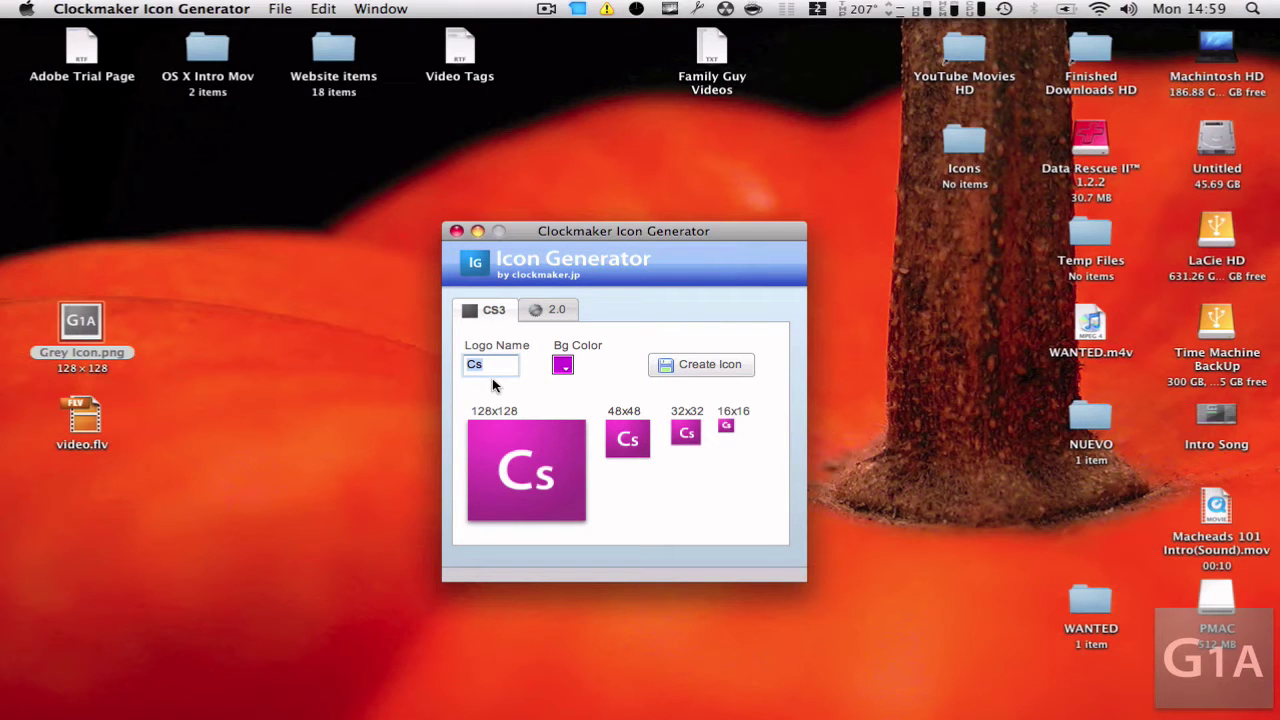
{"action": "type", "text": "G"}
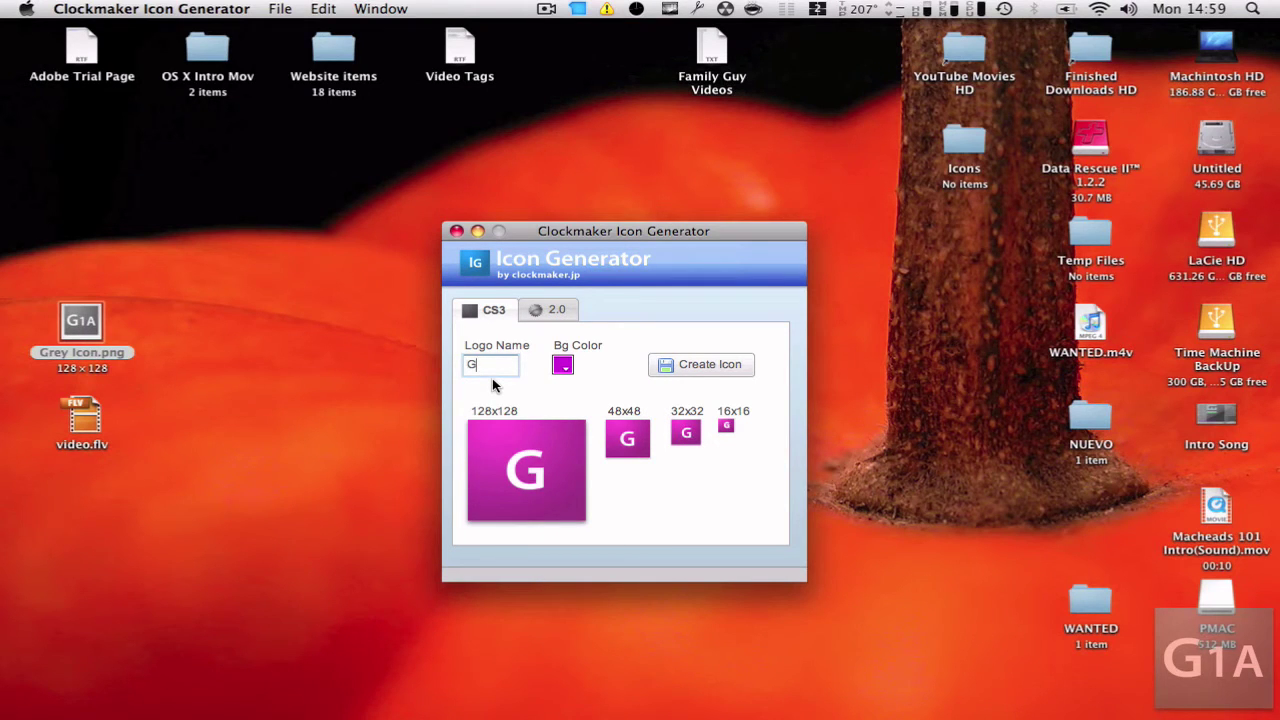
{"action": "type", "text": "1A"}
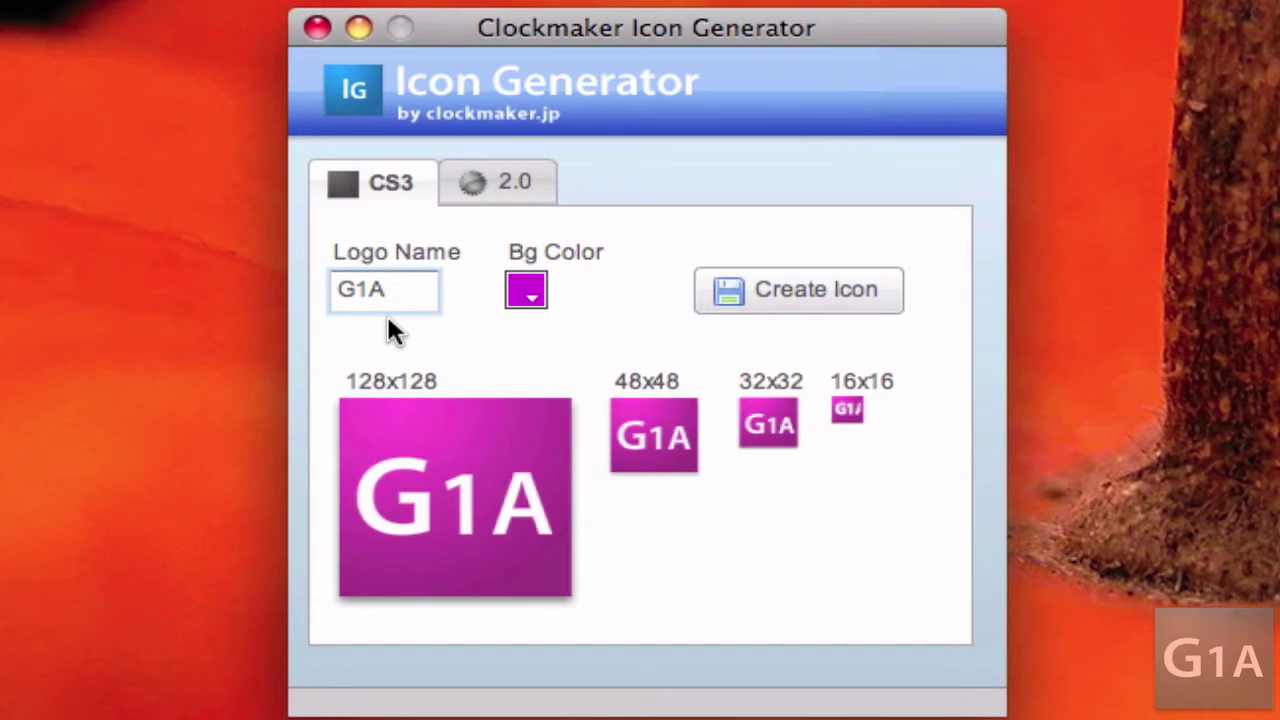
Try green, blue, red, yellow-green and yellow backgrounds, settling on maroon
{"action": "left_click", "coordinate": [527, 291]}
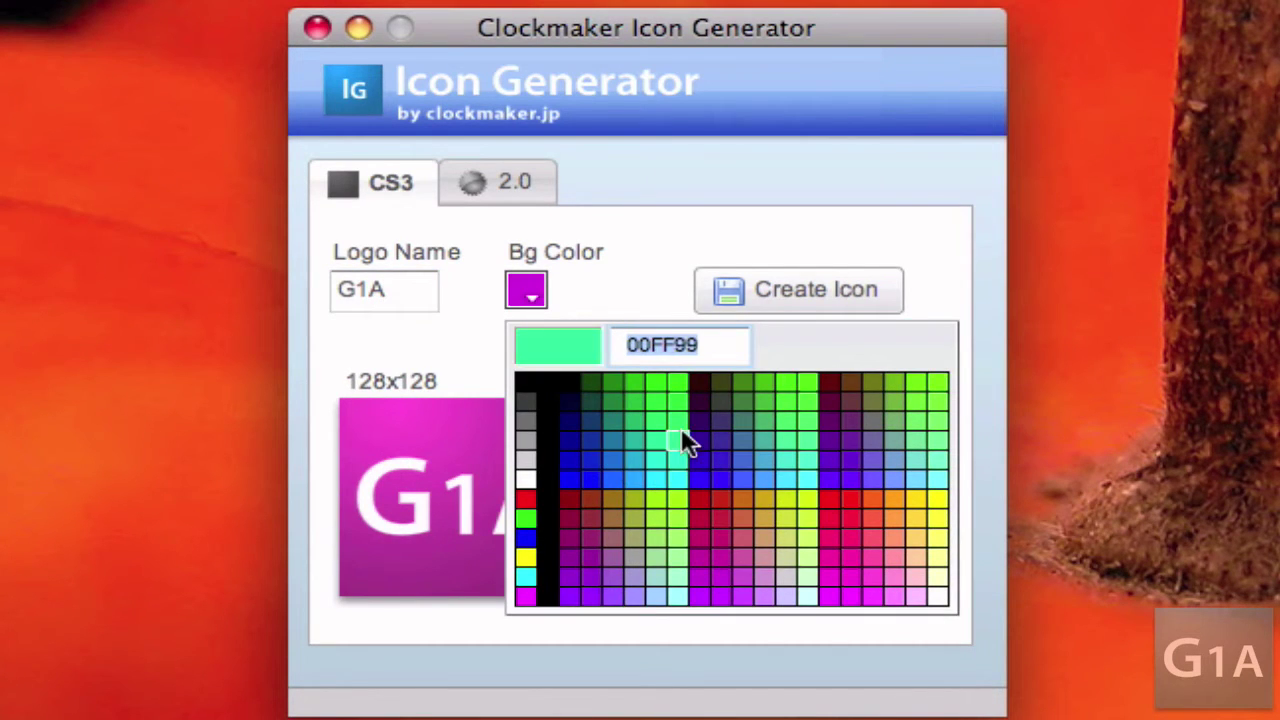
{"action": "left_click", "coordinate": [681, 383]}
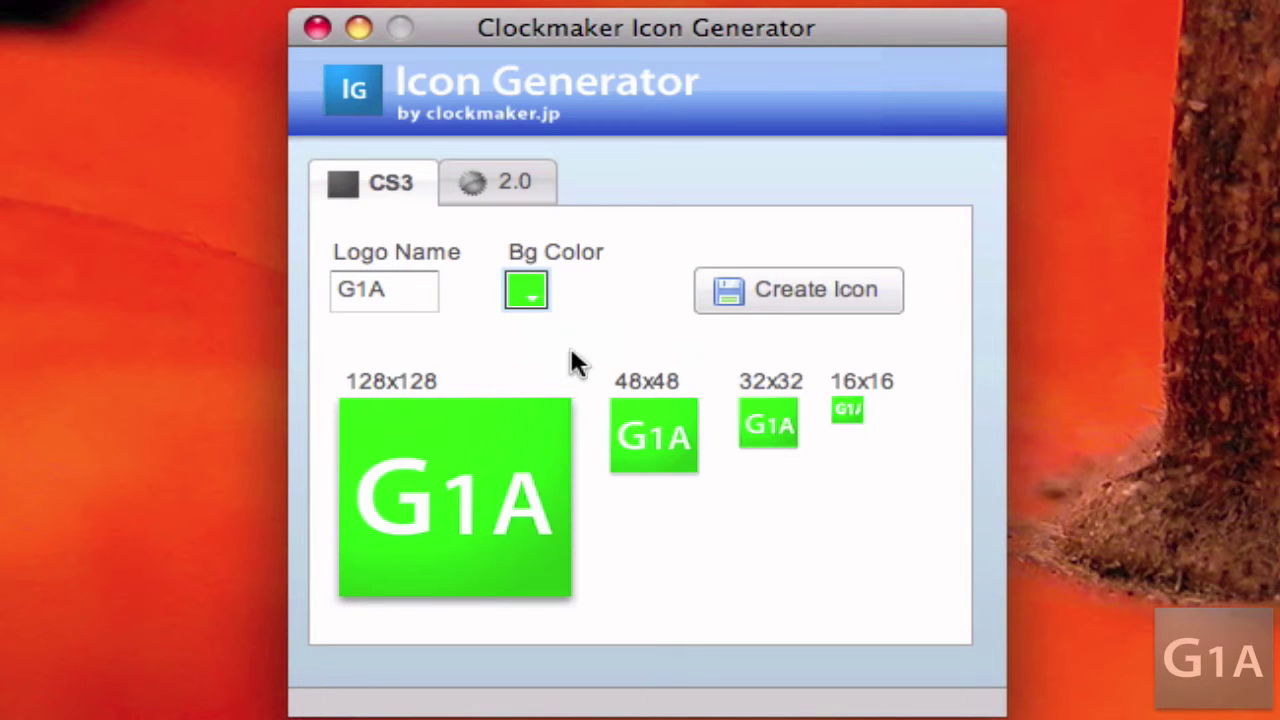
{"action": "left_click", "coordinate": [529, 285]}
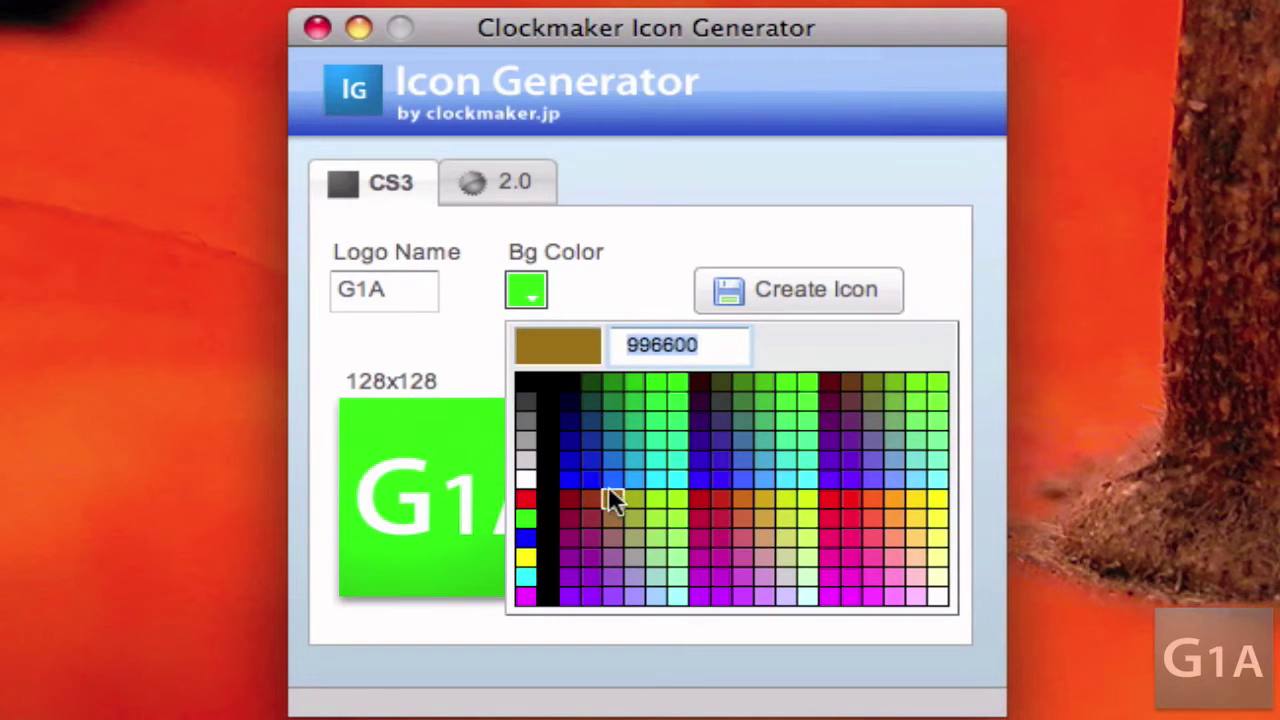
{"action": "left_click", "coordinate": [565, 479]}
{"action": "left_click", "coordinate": [533, 300]}
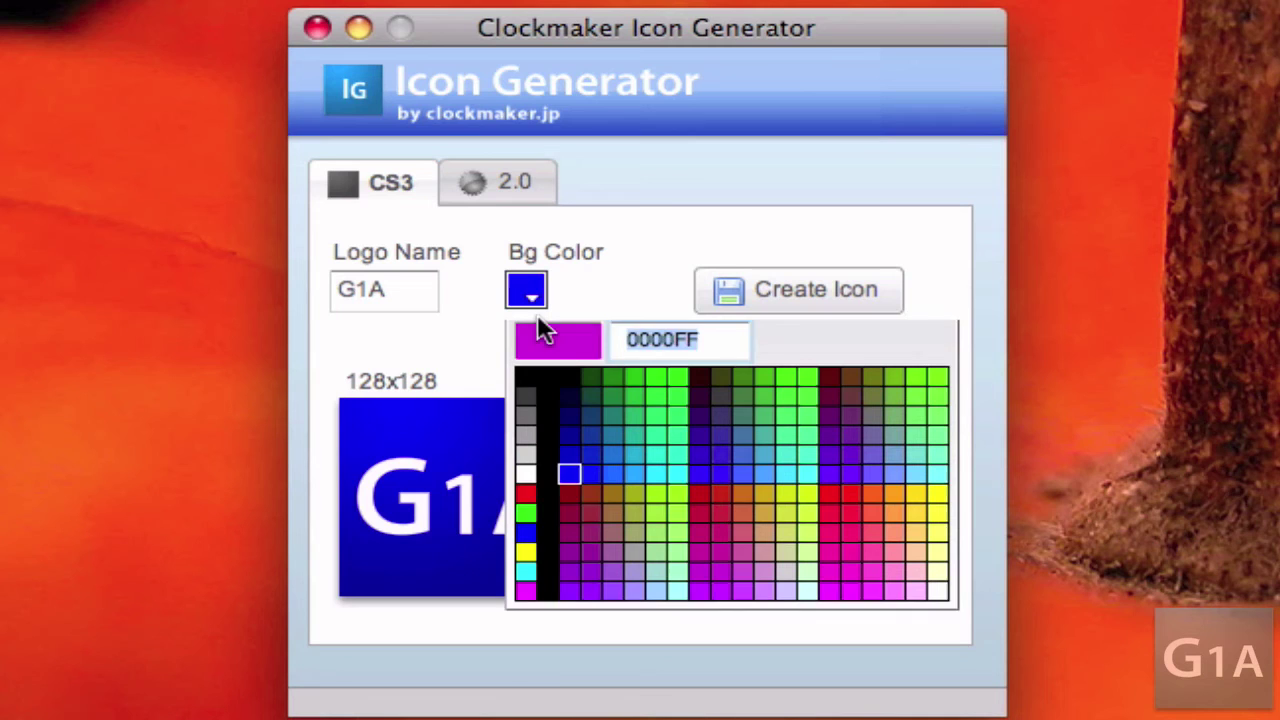
{"action": "left_click", "coordinate": [527, 510]}
{"action": "left_click", "coordinate": [537, 295]}
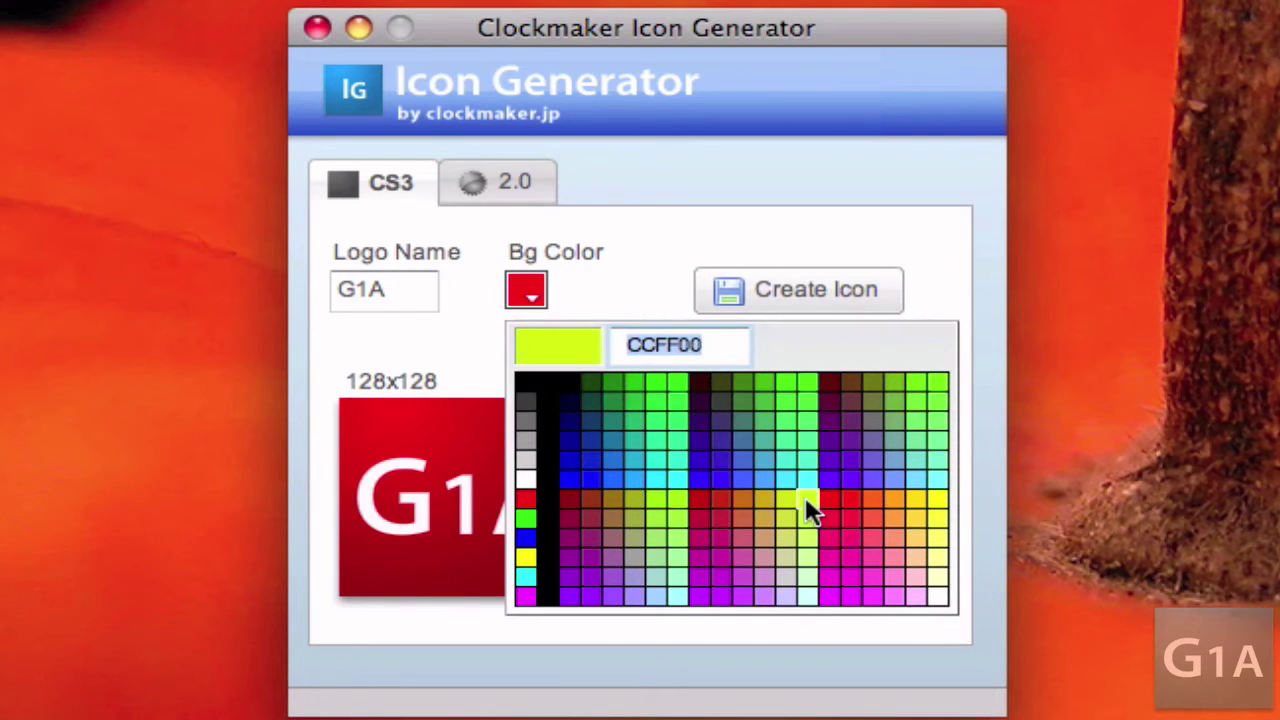
{"action": "left_click", "coordinate": [806, 503]}
{"action": "left_click", "coordinate": [530, 293]}
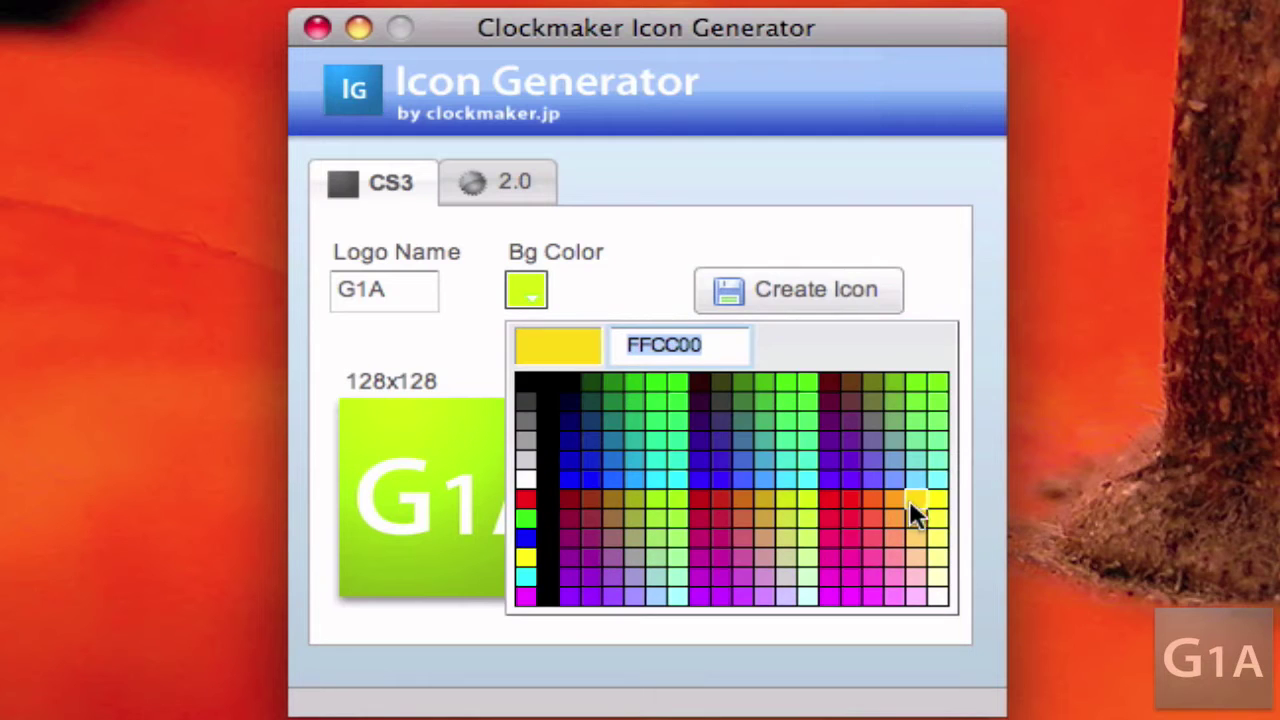
{"action": "left_click", "coordinate": [934, 497]}
{"action": "left_click", "coordinate": [530, 300]}
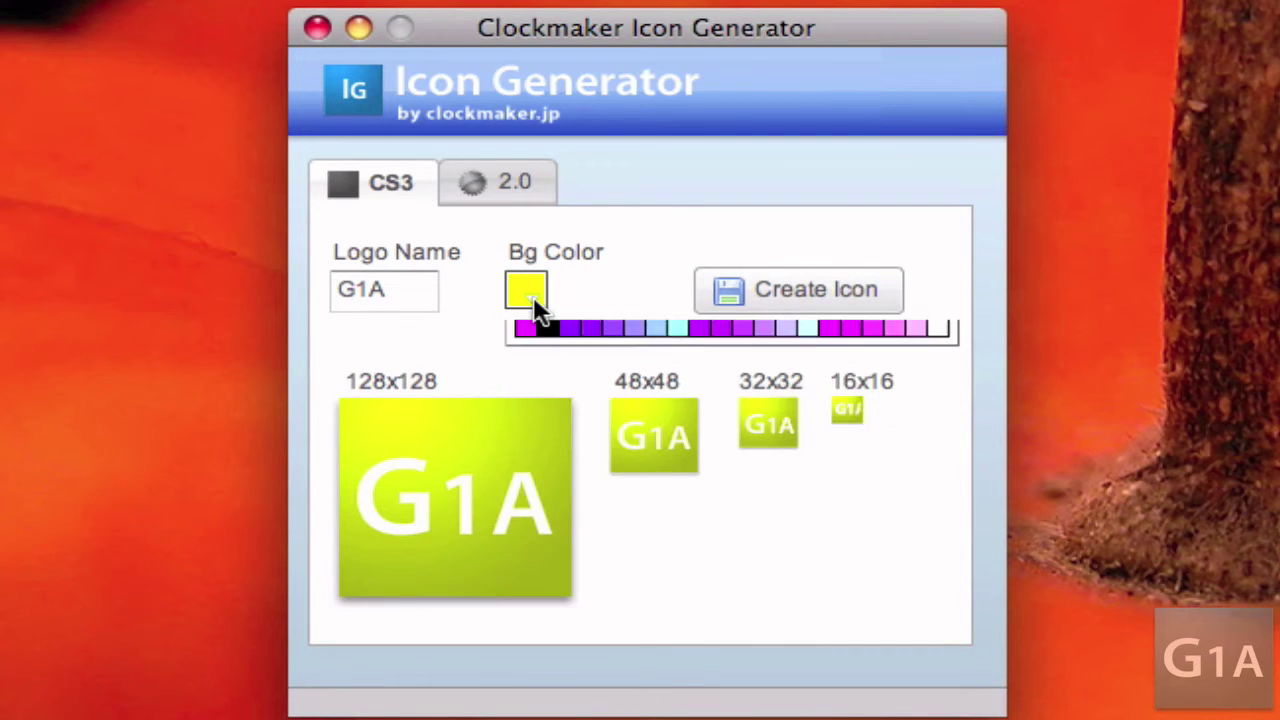
{"action": "left_click", "coordinate": [565, 520]}
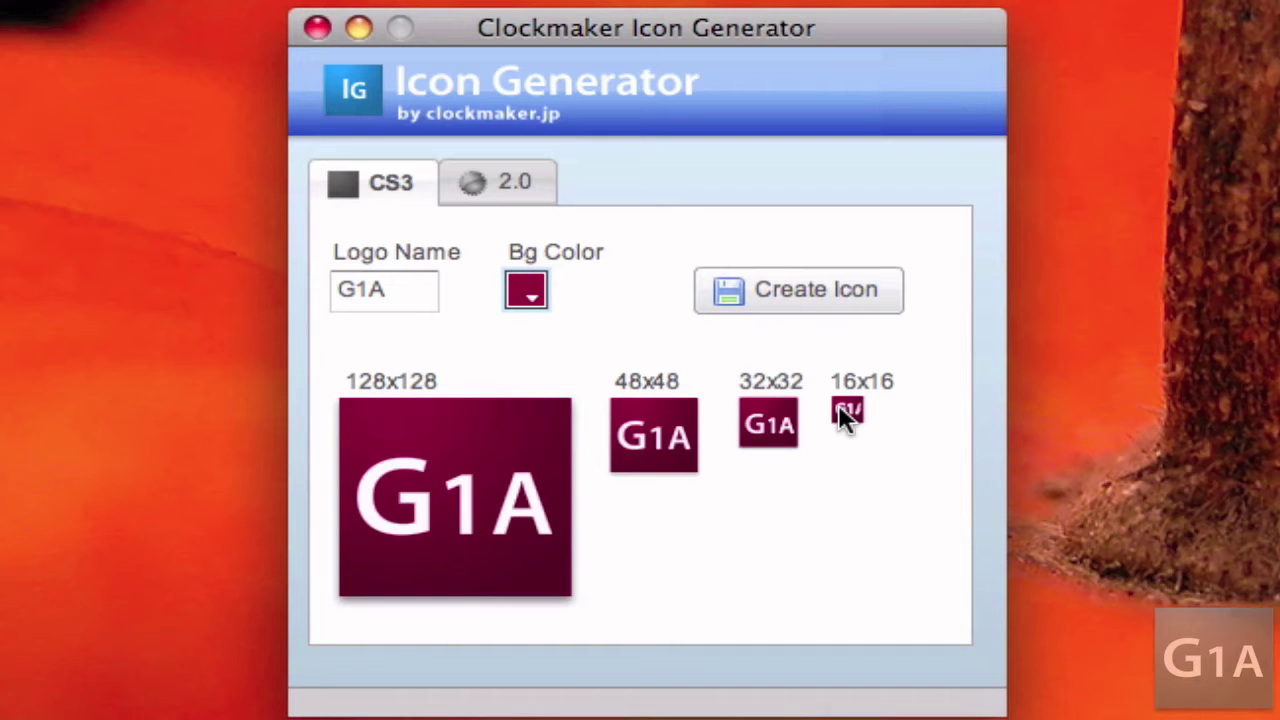
Save the maroon CS3-style icon set into the Icons folder and switch to the 2.0 style
{"action": "left_click", "coordinate": [768, 304]}
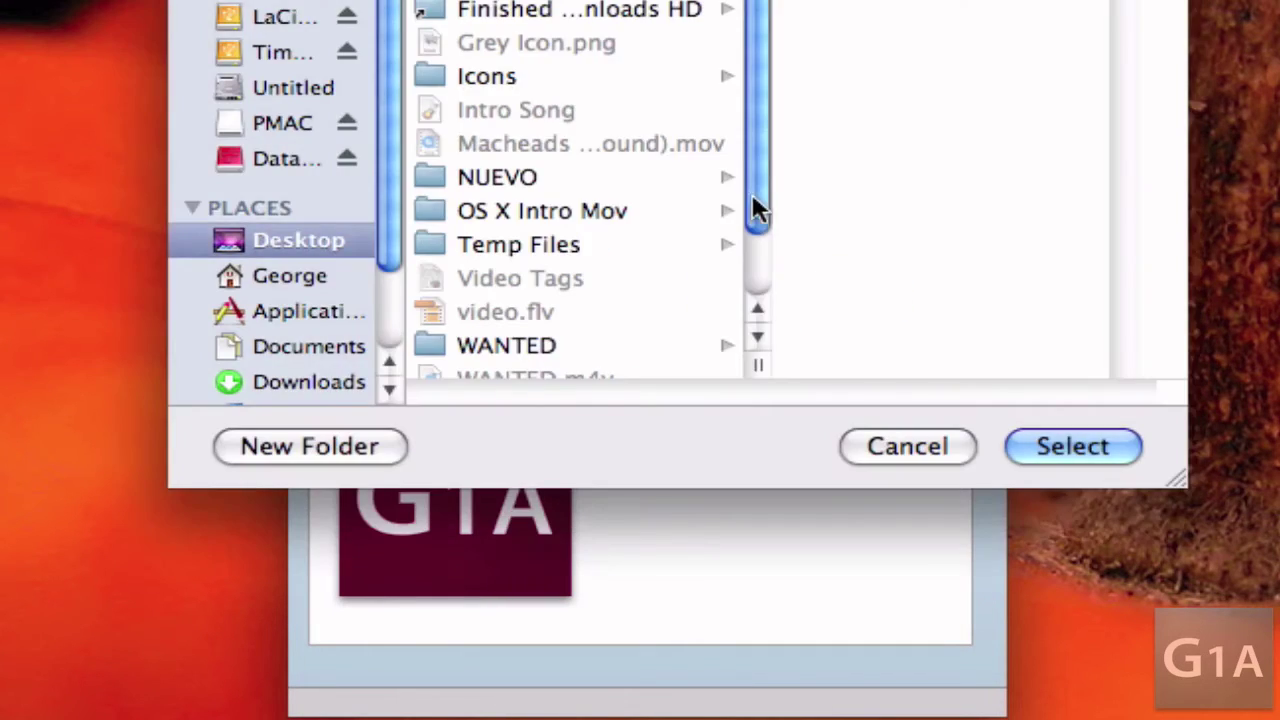
{"action": "left_click", "coordinate": [495, 80]}
{"action": "left_click", "coordinate": [1106, 426]}
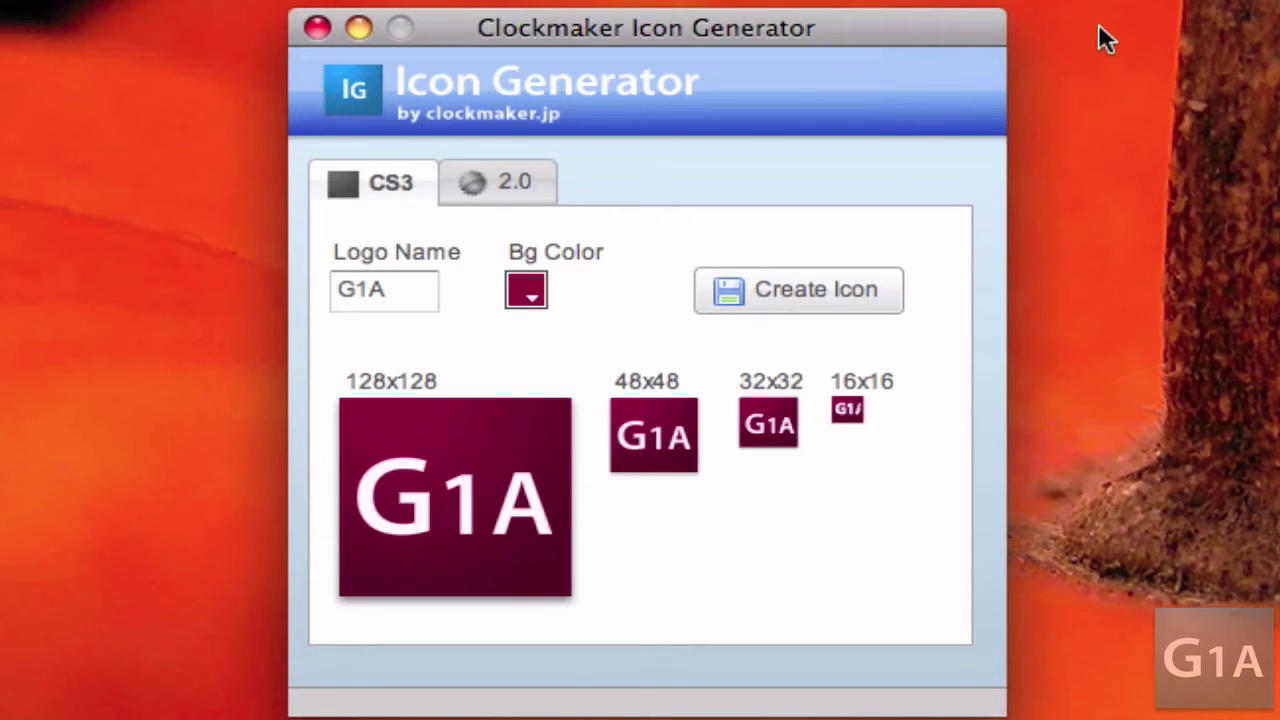
{"action": "left_click", "coordinate": [512, 180]}
{"action": "left_click", "coordinate": [404, 287]}
Name the starburst logo G1A and, after trying yellow and orange, choose a red background
{"action": "double_click", "coordinate": [411, 290]}
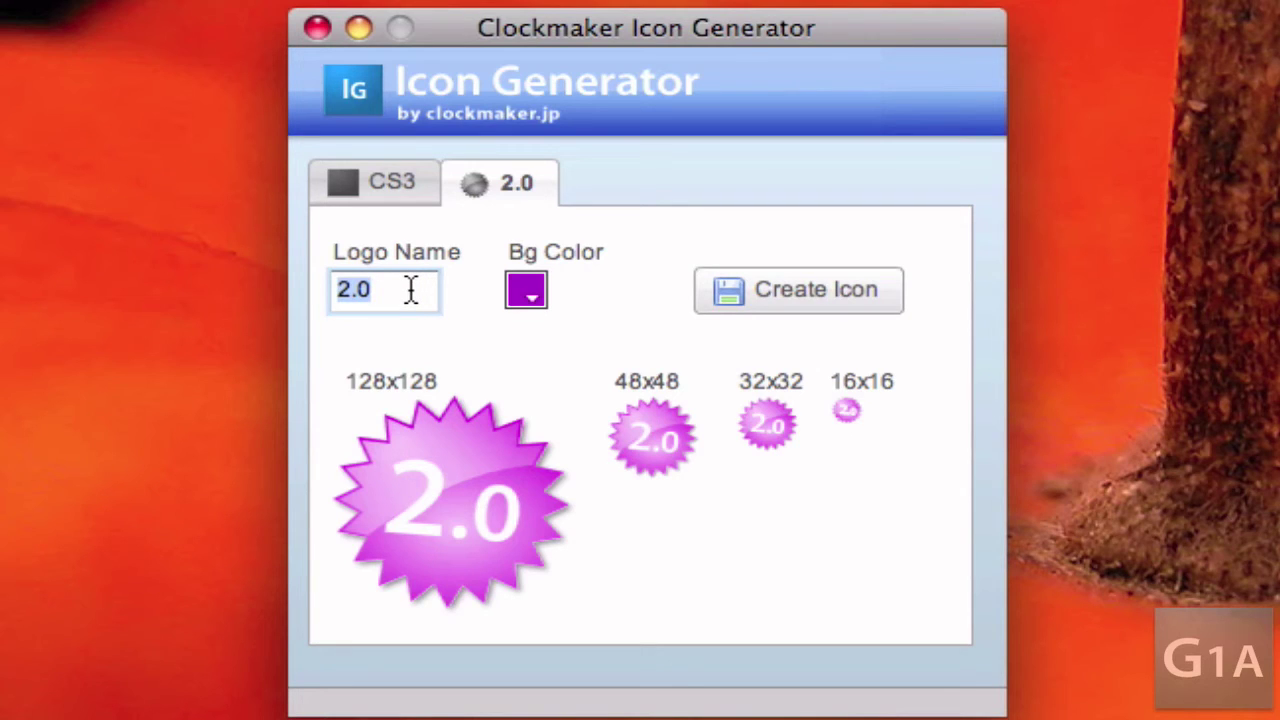
{"action": "type", "text": "G"}
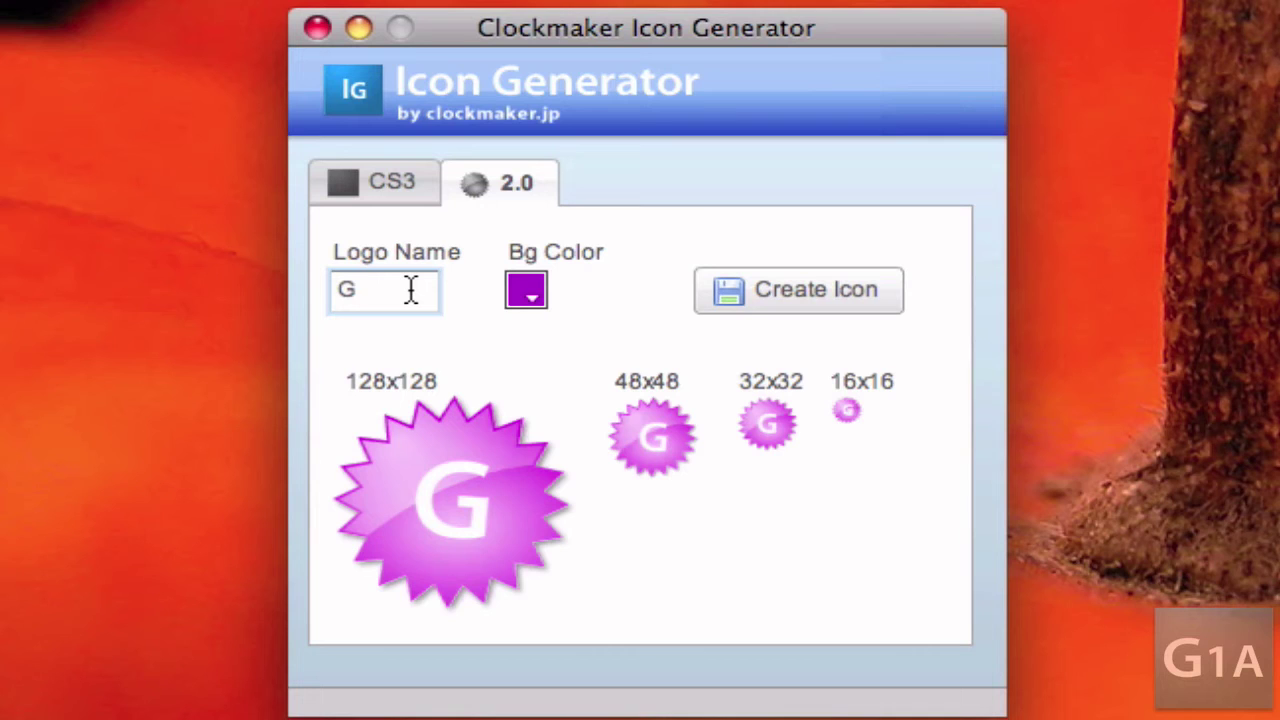
{"action": "type", "text": "1A"}
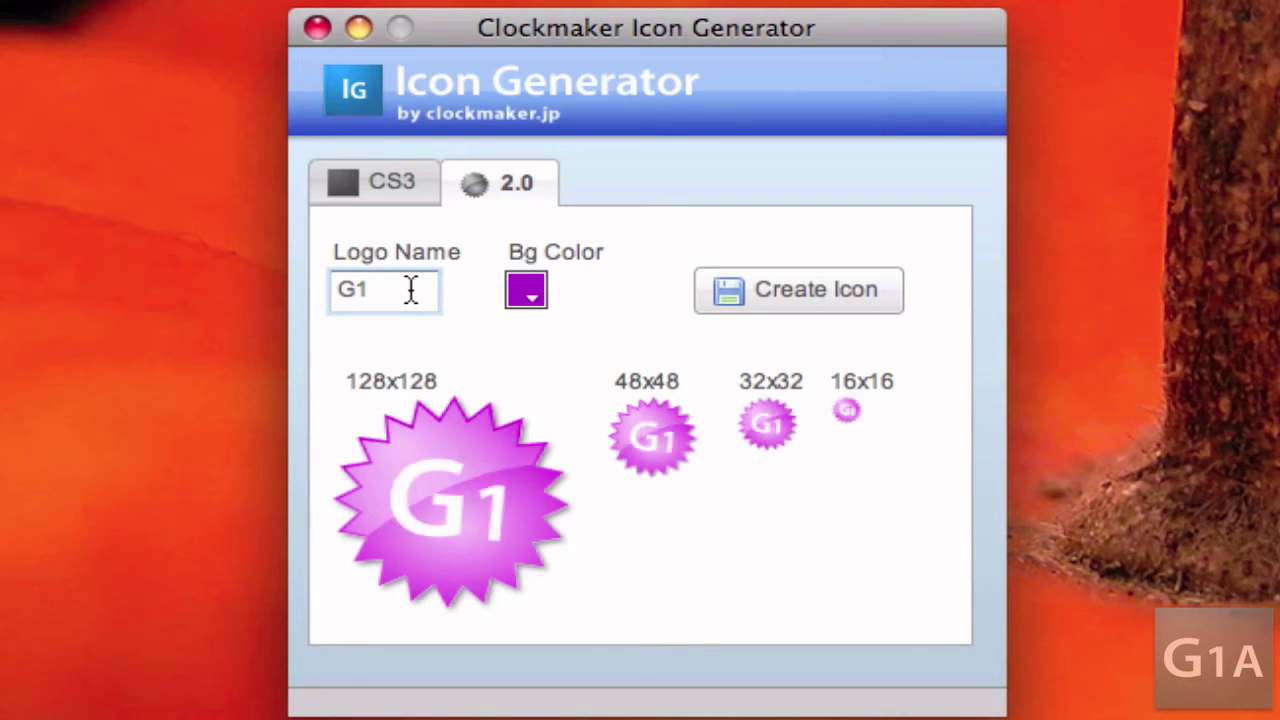
{"action": "left_click", "coordinate": [530, 291]}
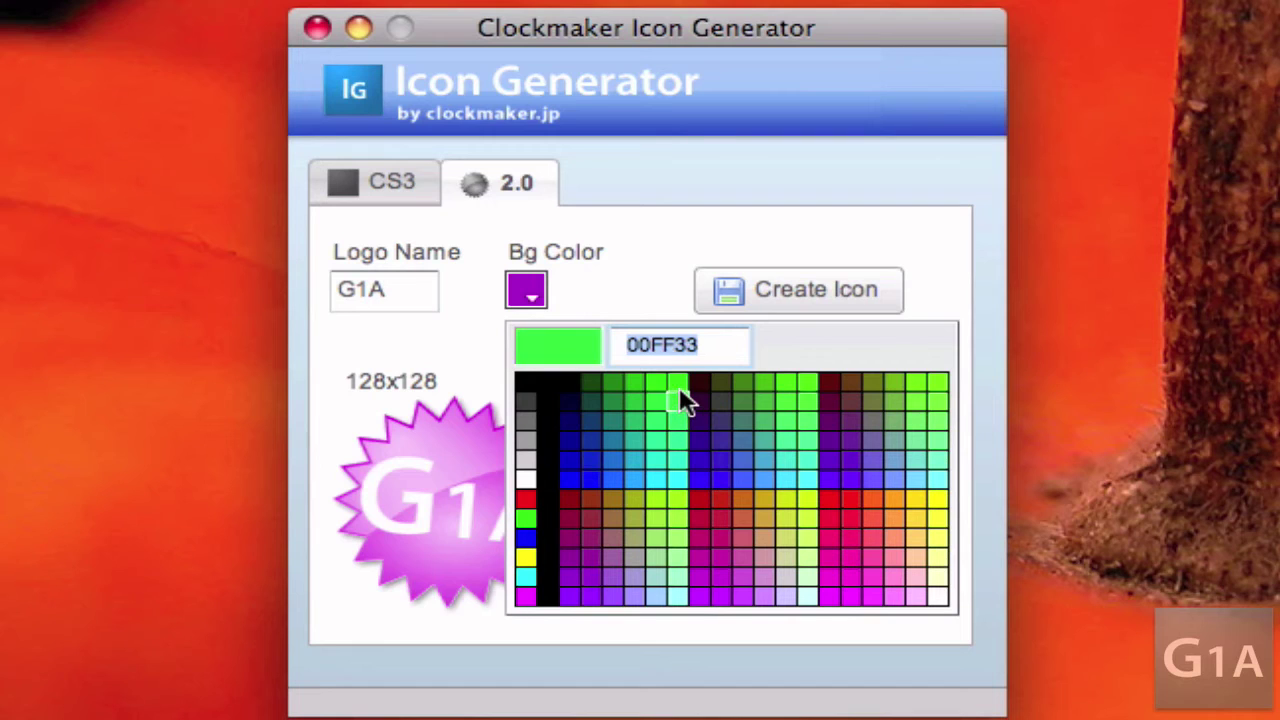
{"action": "left_click", "coordinate": [945, 497]}
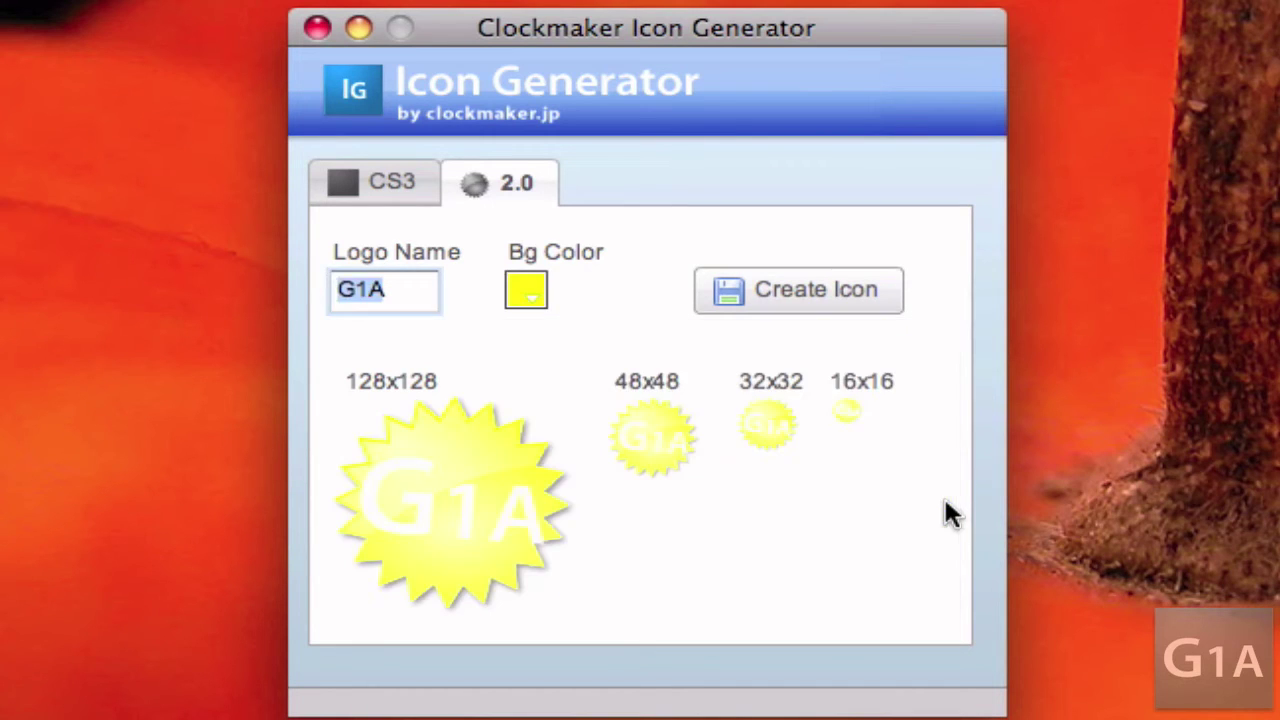
{"action": "left_click", "coordinate": [525, 292]}
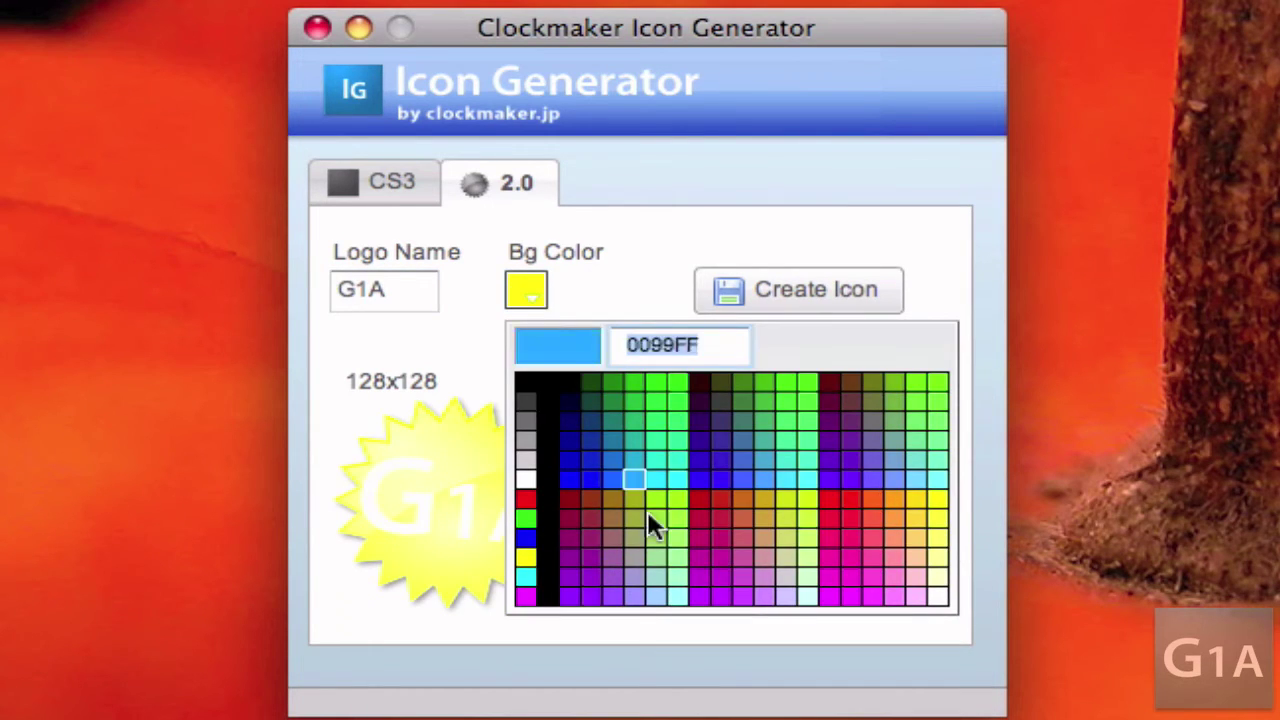
{"action": "left_click", "coordinate": [872, 516]}
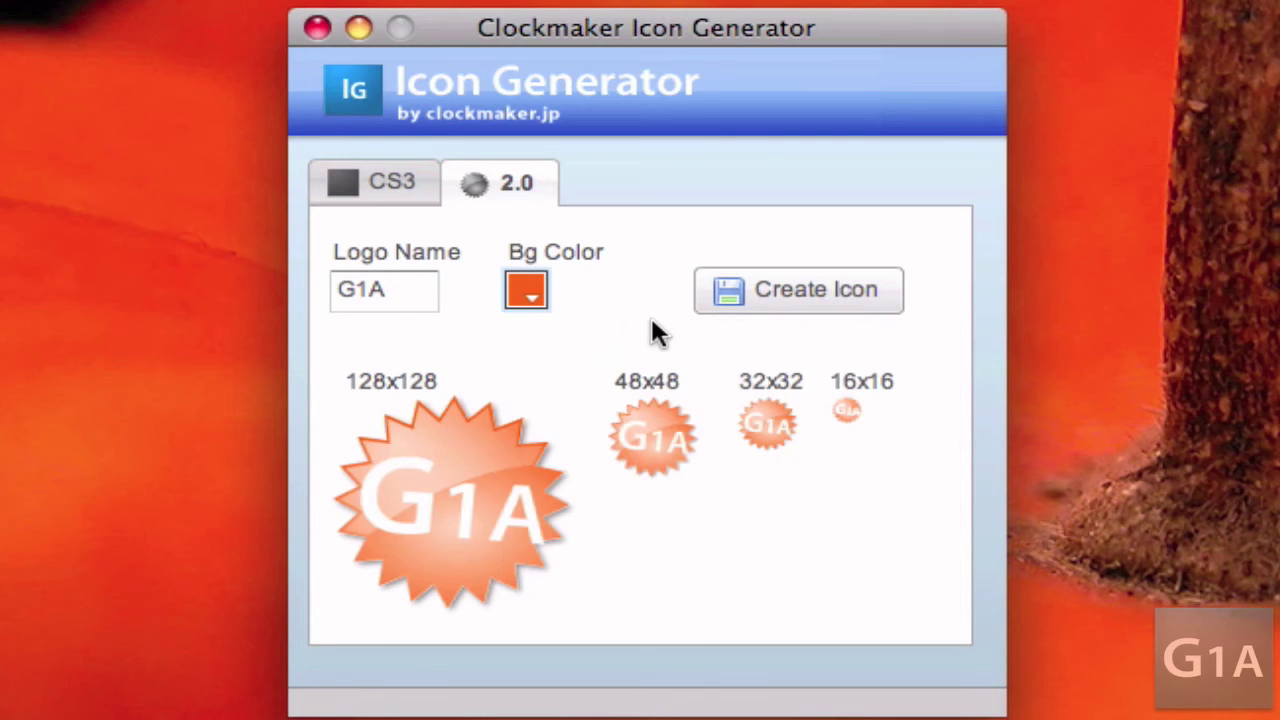
{"action": "left_click", "coordinate": [527, 290]}
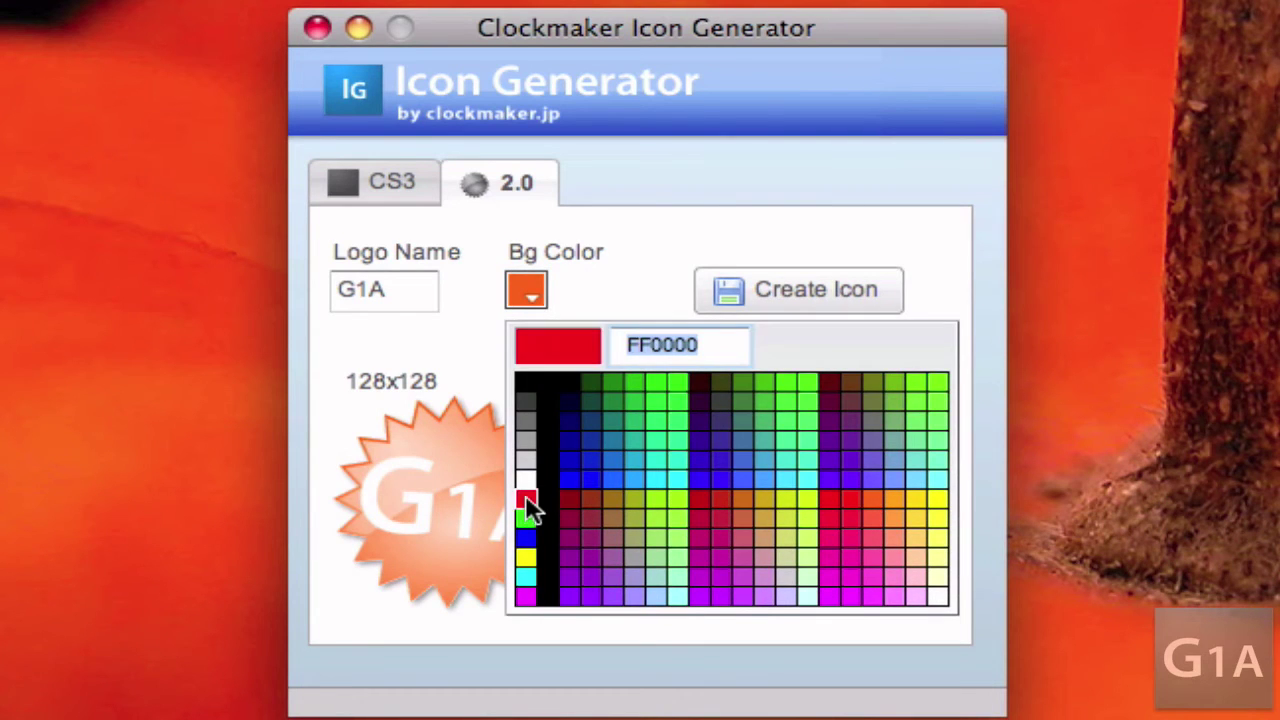
{"action": "left_click", "coordinate": [525, 494]}
Save the red G1A starburst icon set into the Icons folder
{"action": "left_click", "coordinate": [745, 301]}
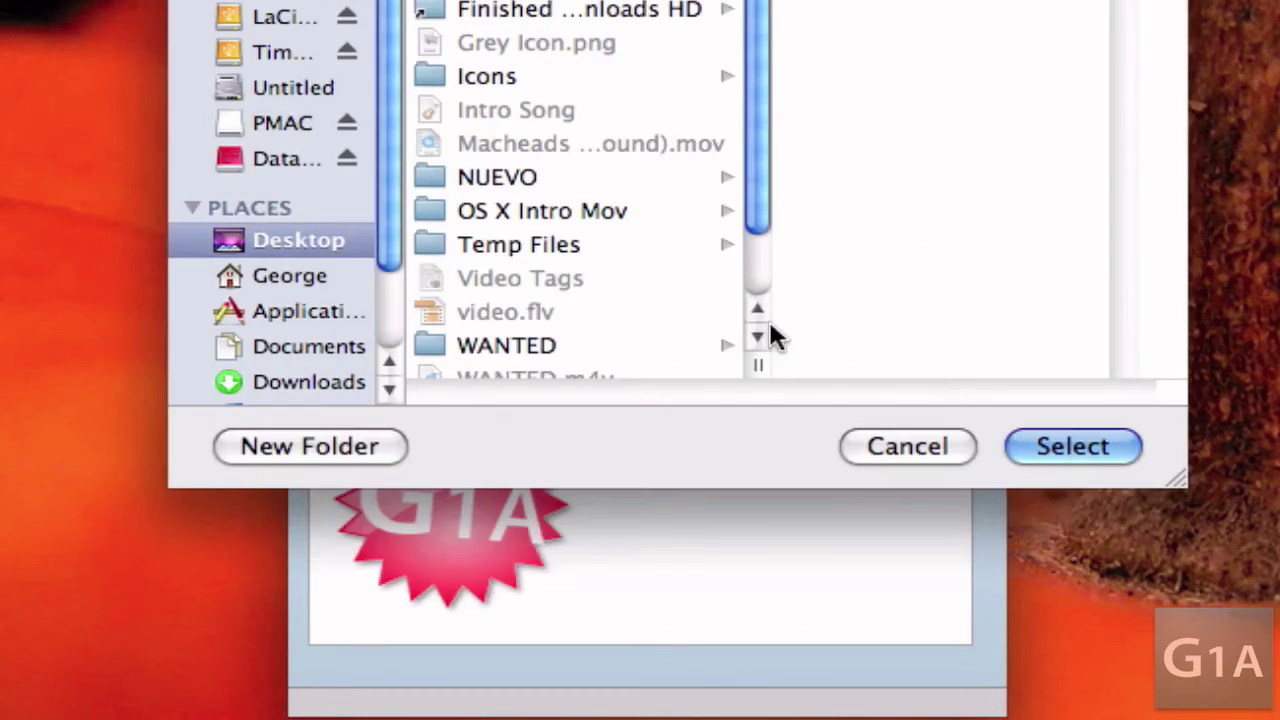
{"action": "left_click", "coordinate": [482, 80]}
{"action": "left_click", "coordinate": [1057, 447]}
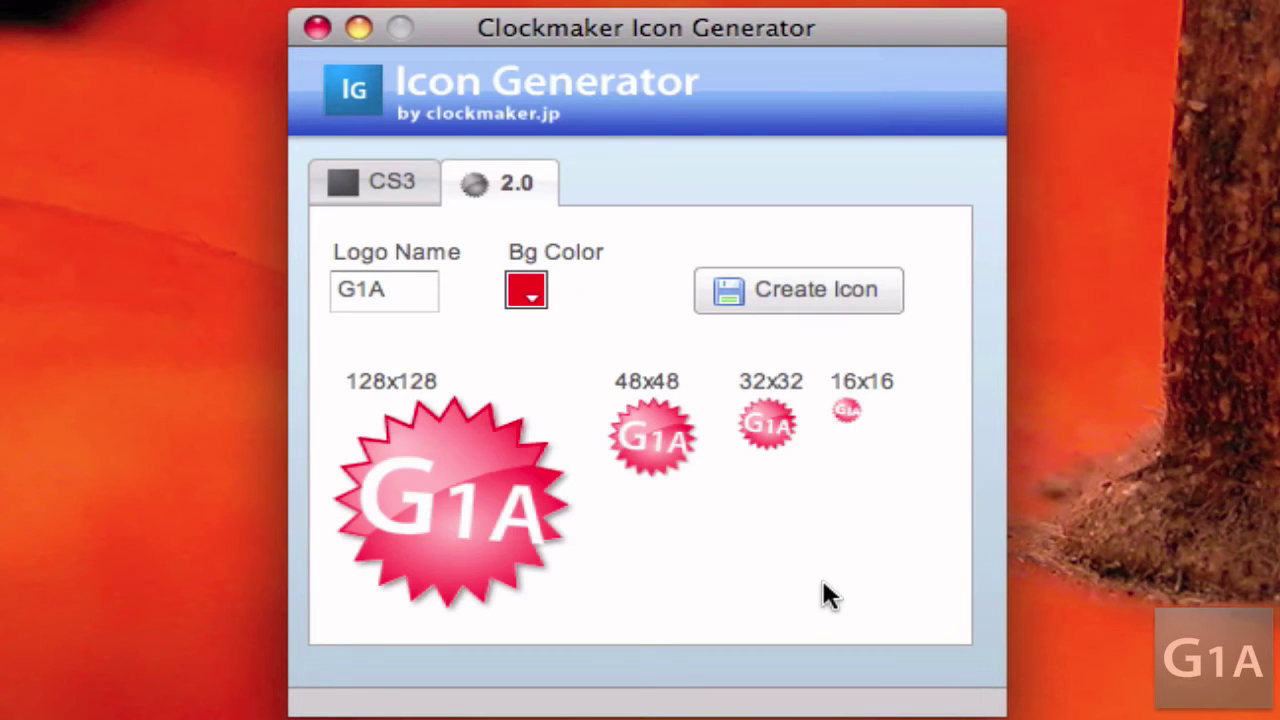
Hide the Icon Generator and step through icon_016.png to icon_128.png in the Icons folder
{"action": "key", "text": "super+q"}
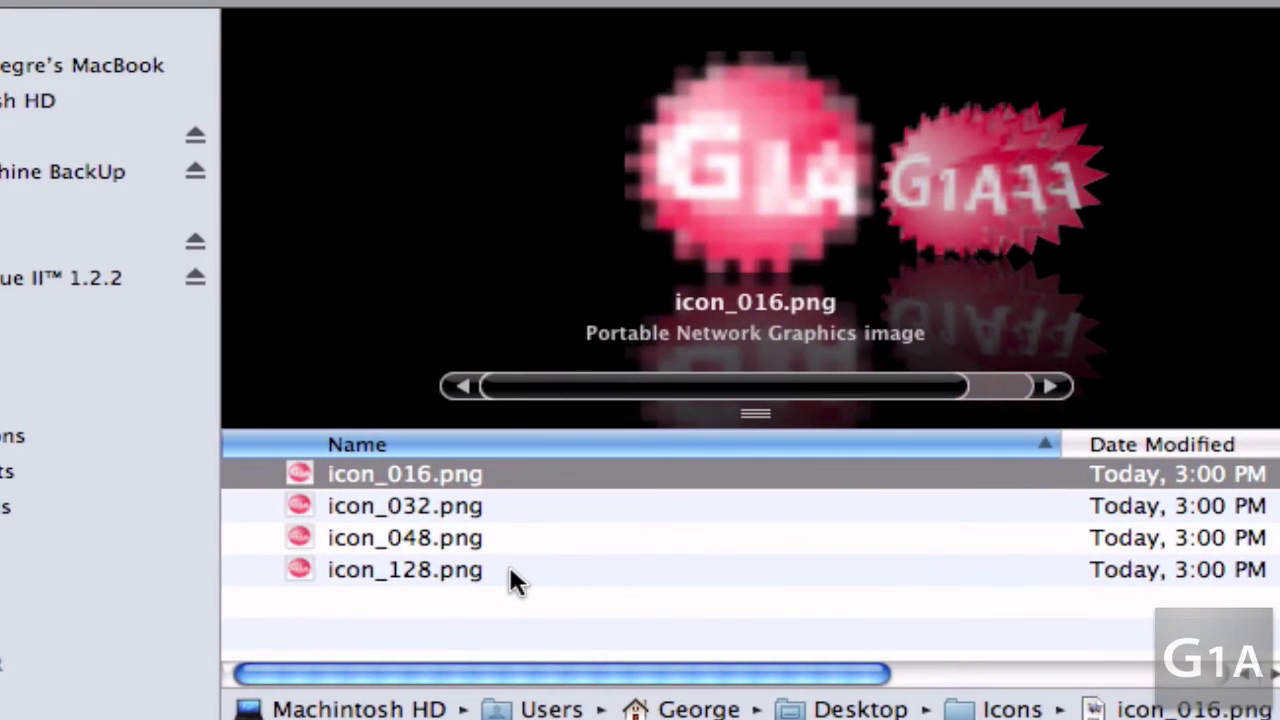
{"action": "left_click", "coordinate": [446, 497]}
{"action": "key", "text": "Down"}
{"action": "key", "text": "Down"}
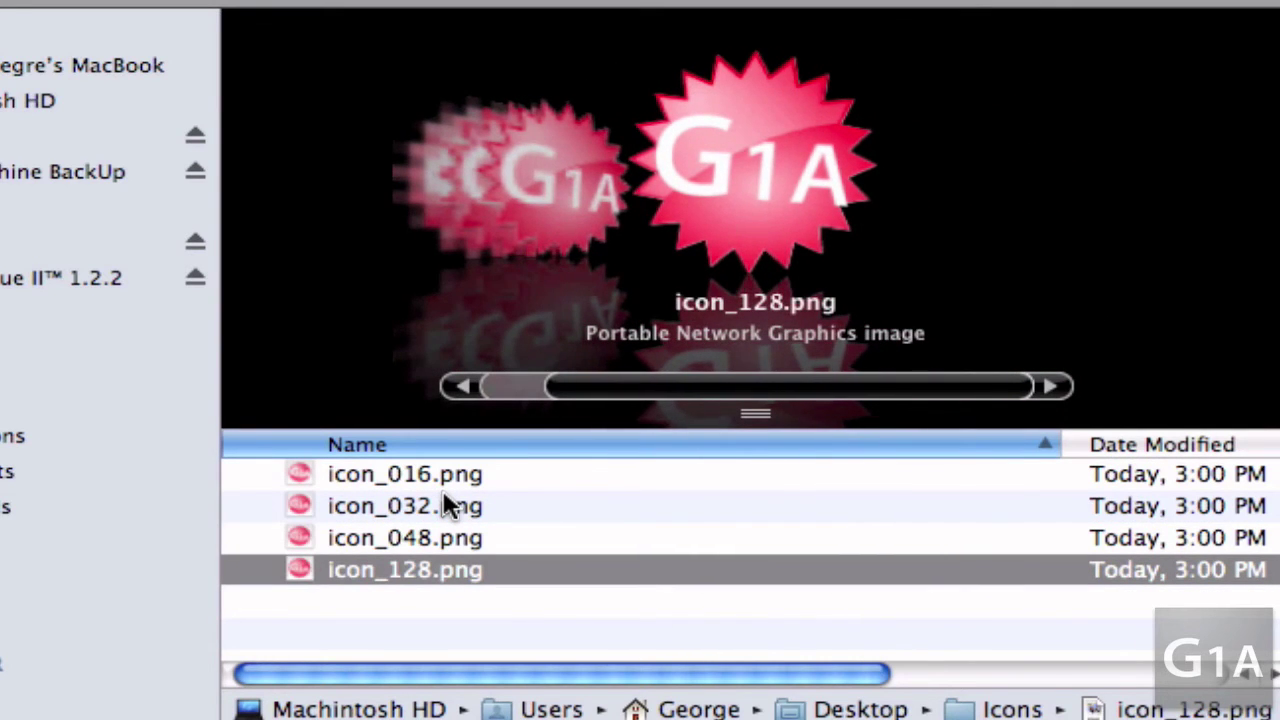
{"action": "key", "text": "Up"}
{"action": "key", "text": "Up"}
{"action": "key", "text": "Up"}
{"action": "key", "text": "Down"}
{"action": "key", "text": "Down"}
{"action": "key", "text": "Down"}
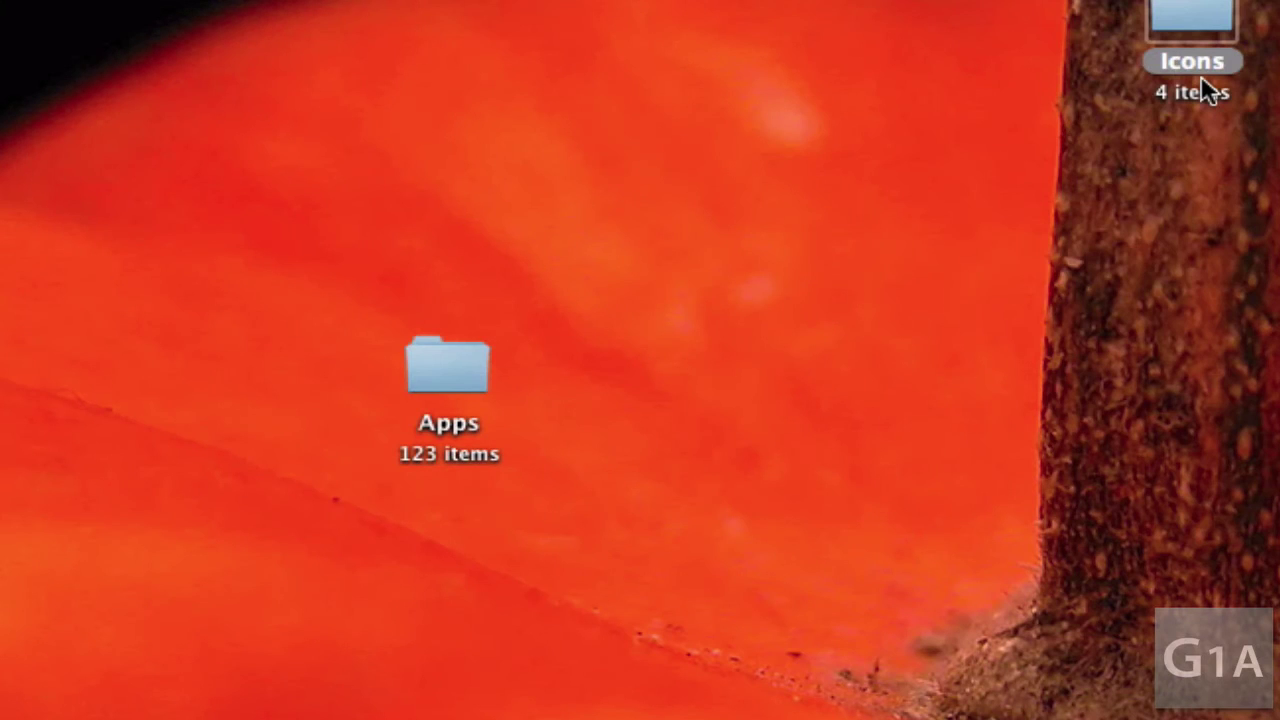
Move the Icons folder on the desktop to the Trash with Cmd+Delete
{"action": "key", "text": "super+BackSpace"}
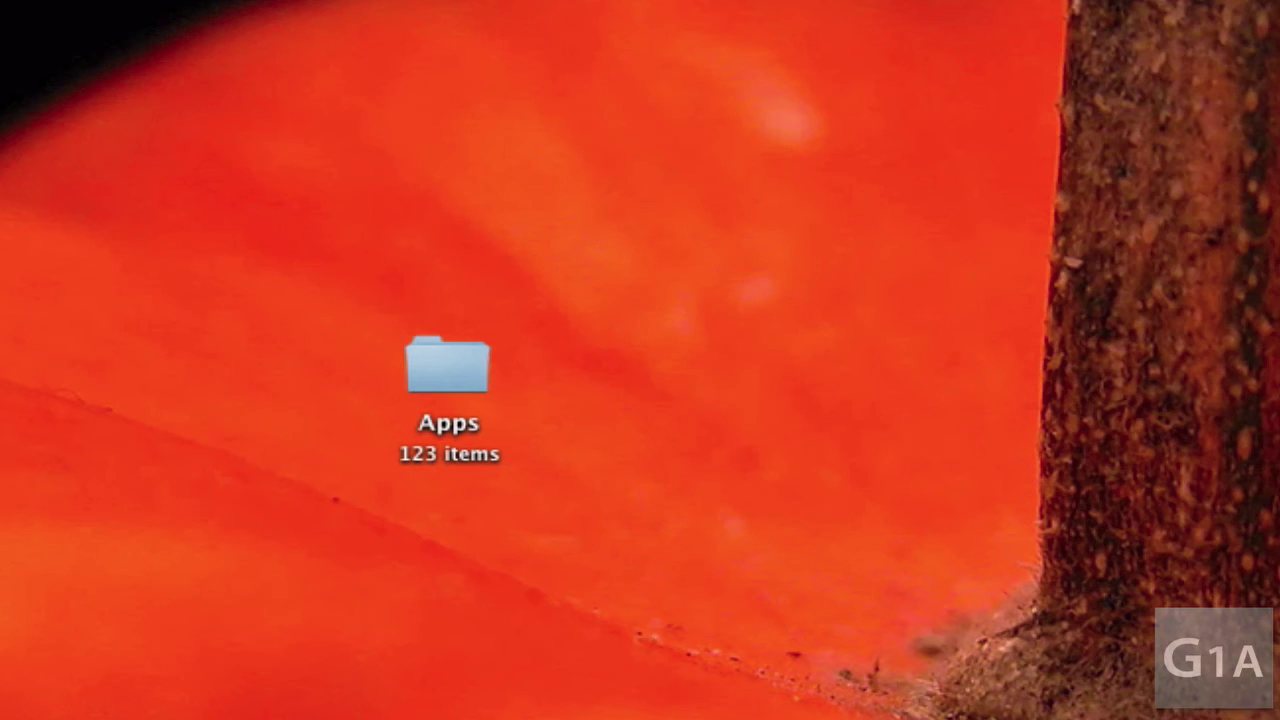